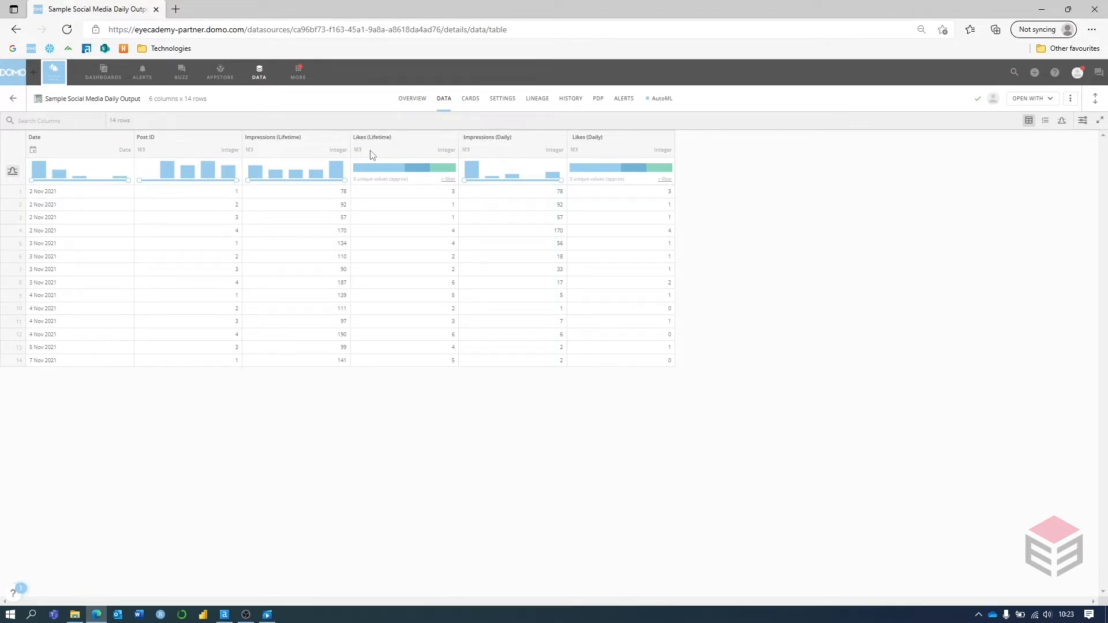
Filter the Post ID column to include only post 1
{"action": "left_click", "coordinate": [210, 172]}
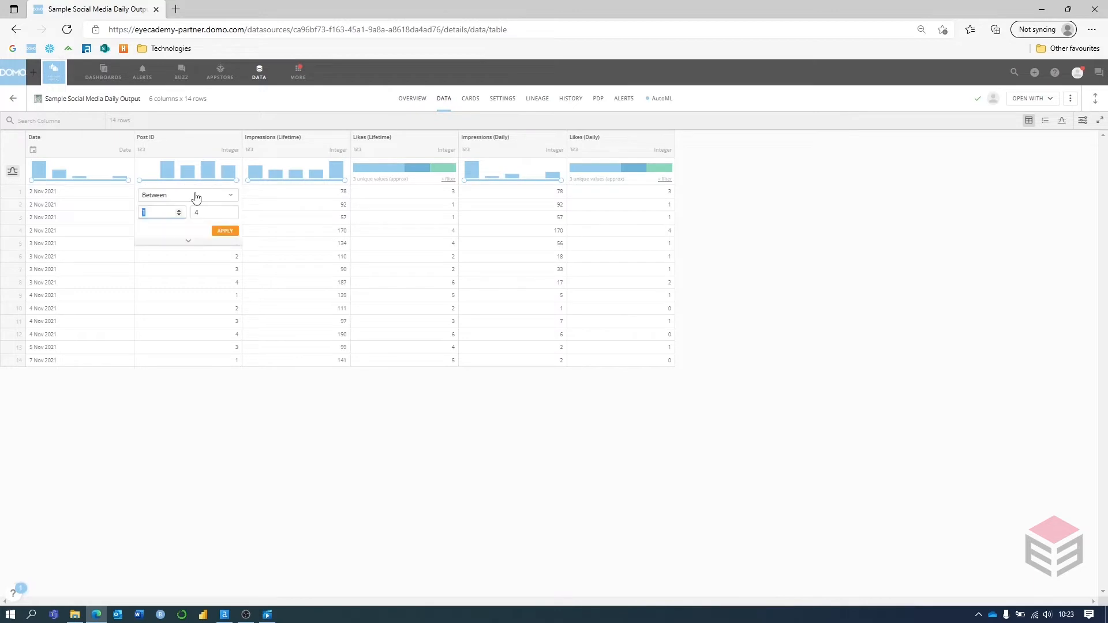
{"action": "left_click", "coordinate": [196, 198]}
{"action": "left_click", "coordinate": [169, 302]}
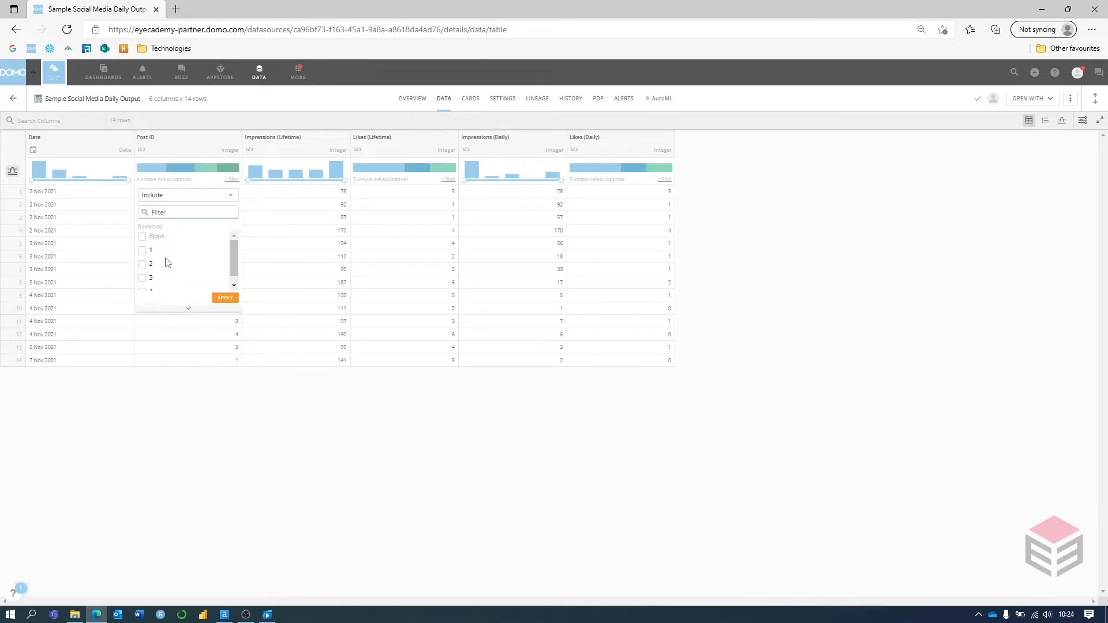
{"action": "left_click", "coordinate": [152, 255]}
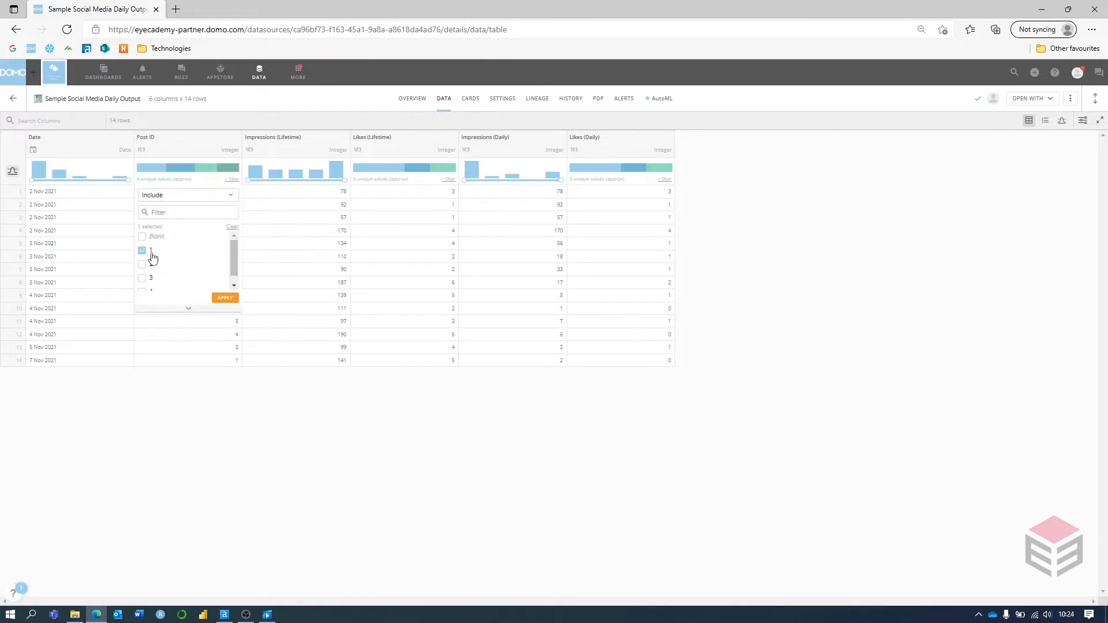
{"action": "left_click", "coordinate": [224, 298]}
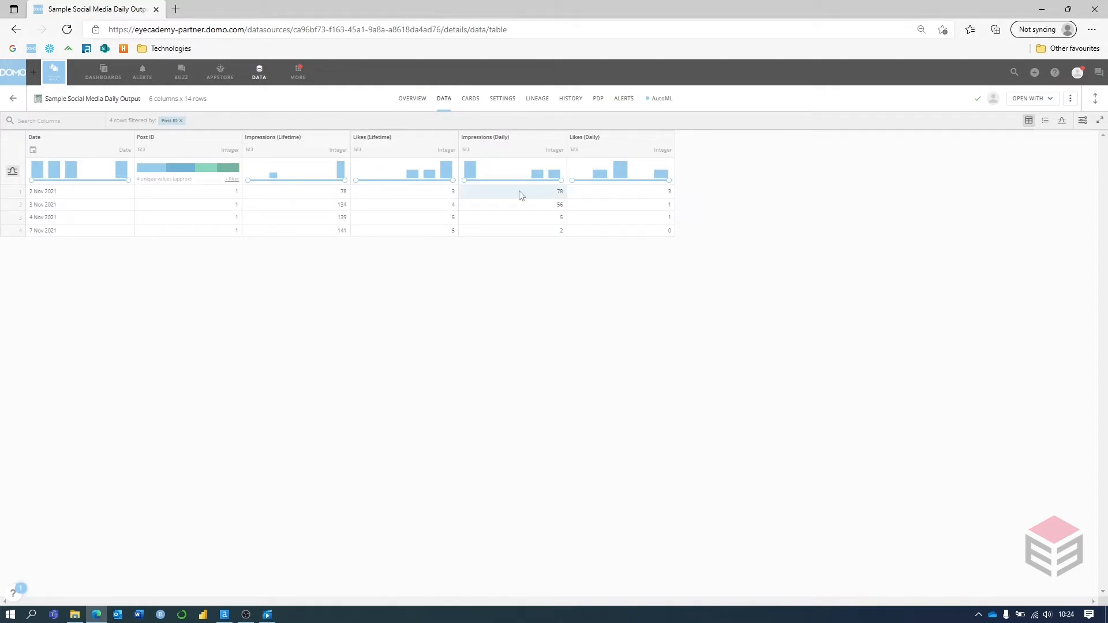
Compare post 1's lifetime and daily metrics in the 2 Nov and 3 Nov 2021 rows
{"action": "left_click", "coordinate": [338, 193]}
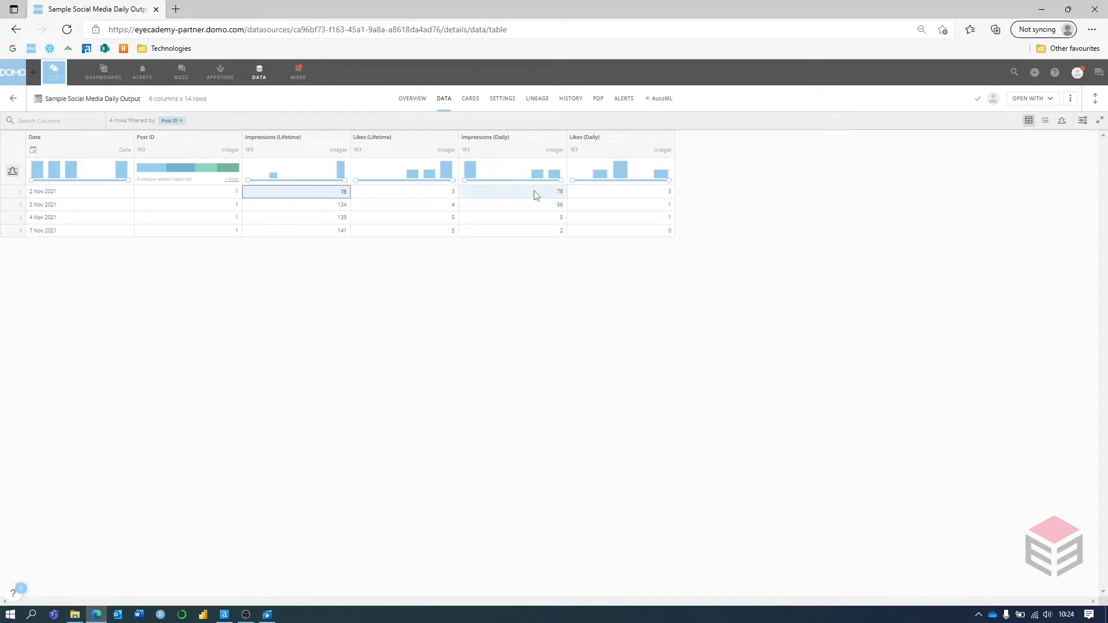
{"action": "left_click", "coordinate": [536, 195]}
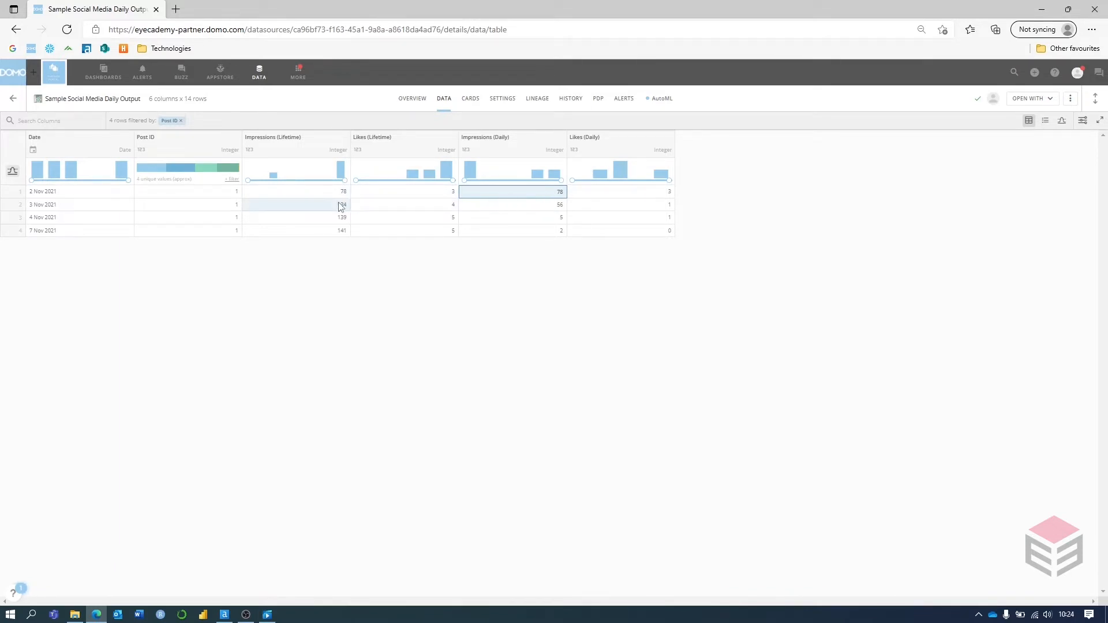
{"action": "left_click", "coordinate": [92, 207]}
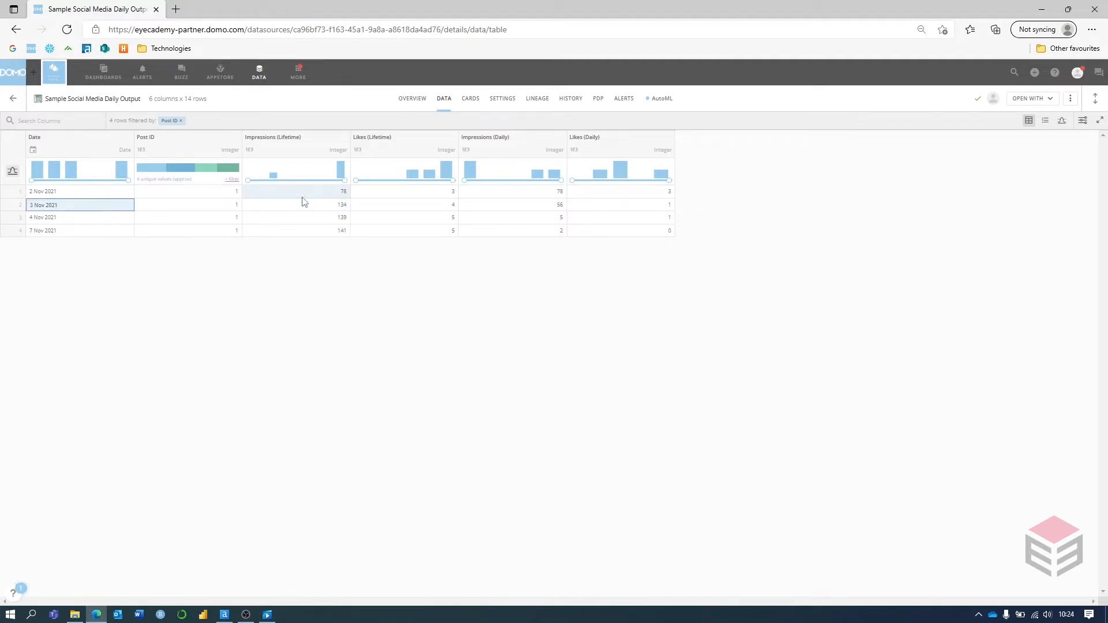
{"action": "left_click", "coordinate": [341, 209]}
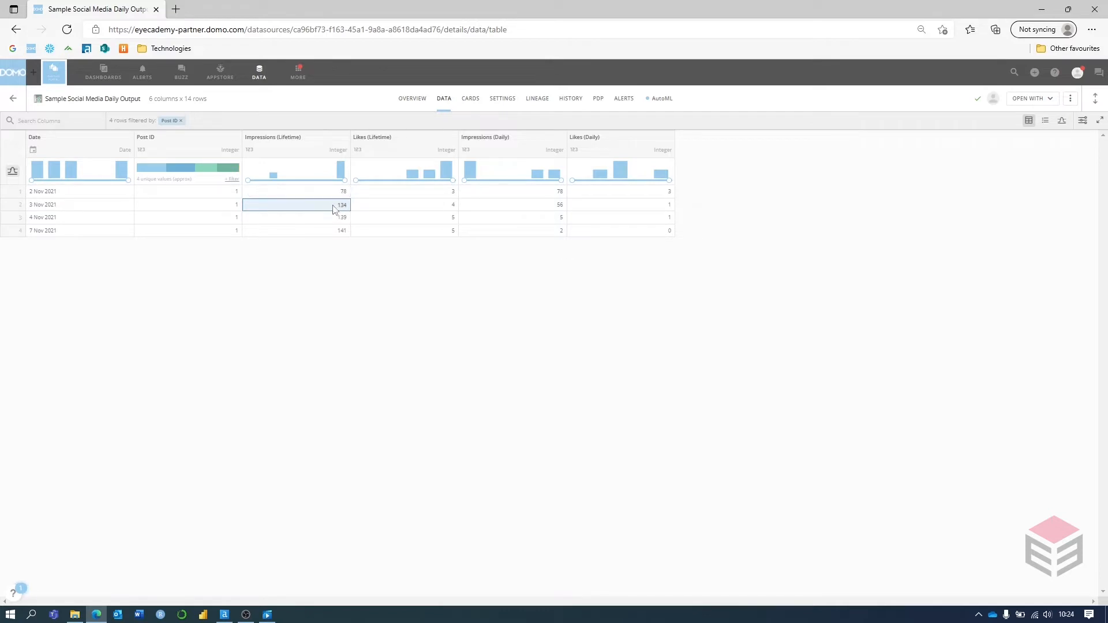
{"action": "left_click", "coordinate": [547, 209]}
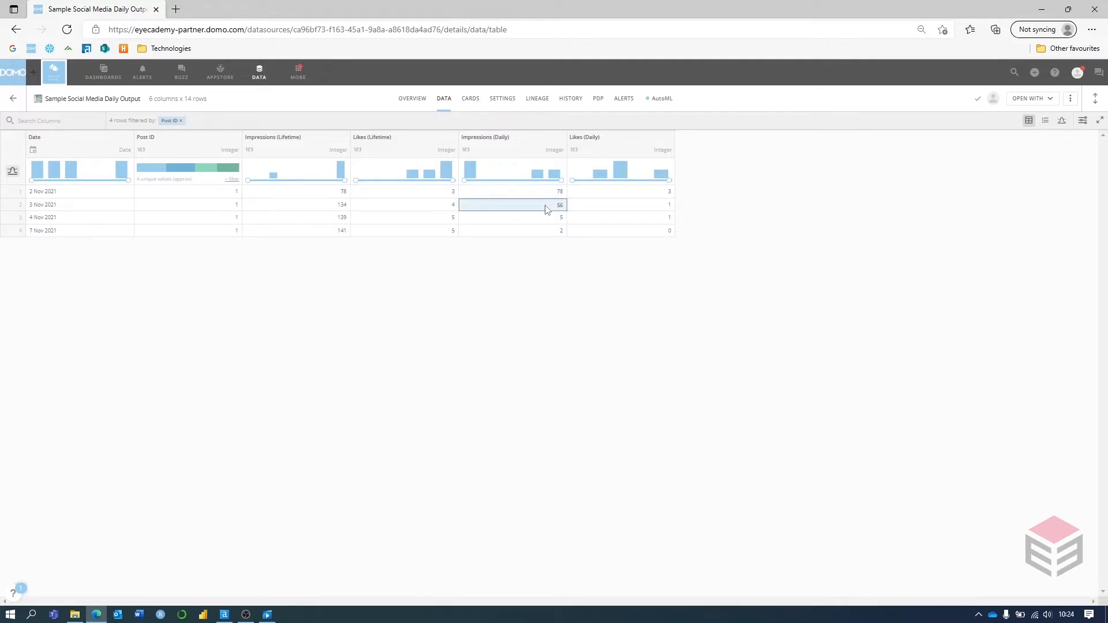
{"action": "left_click", "coordinate": [630, 209]}
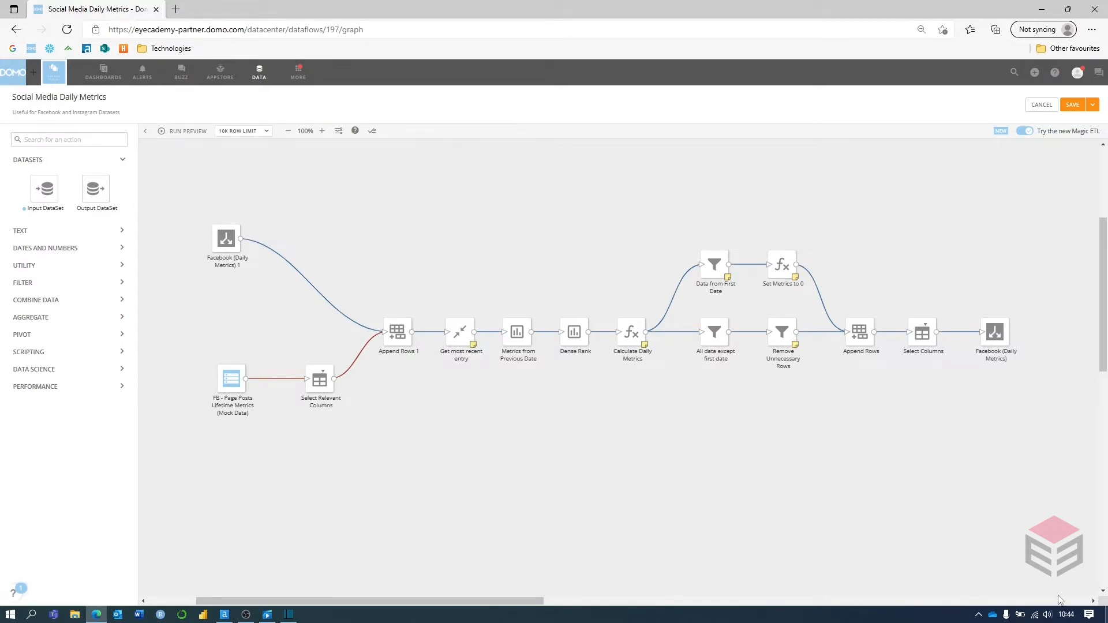
Examine the Facebook (Daily Metrics) 1 input's columns and browse the data of the FB - Page Posts Lifetime Metrics (Mock Data) input
{"action": "left_click", "coordinate": [226, 241]}
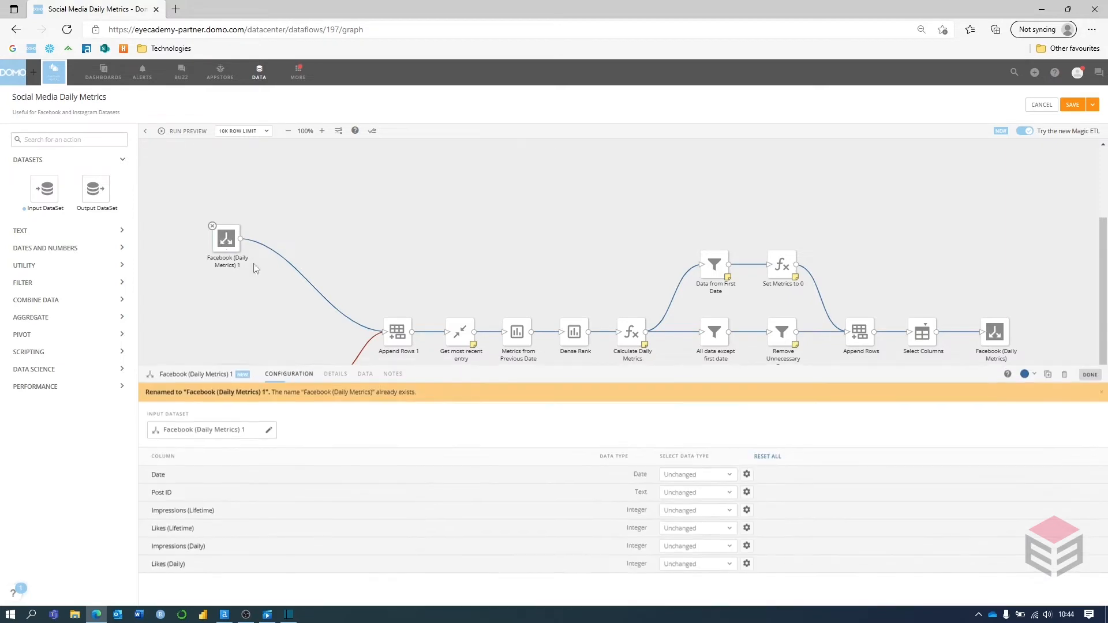
{"action": "scroll", "coordinate": [292, 326], "scroll_direction": "down", "scroll_amount": 1}
{"action": "left_click", "coordinate": [233, 321]}
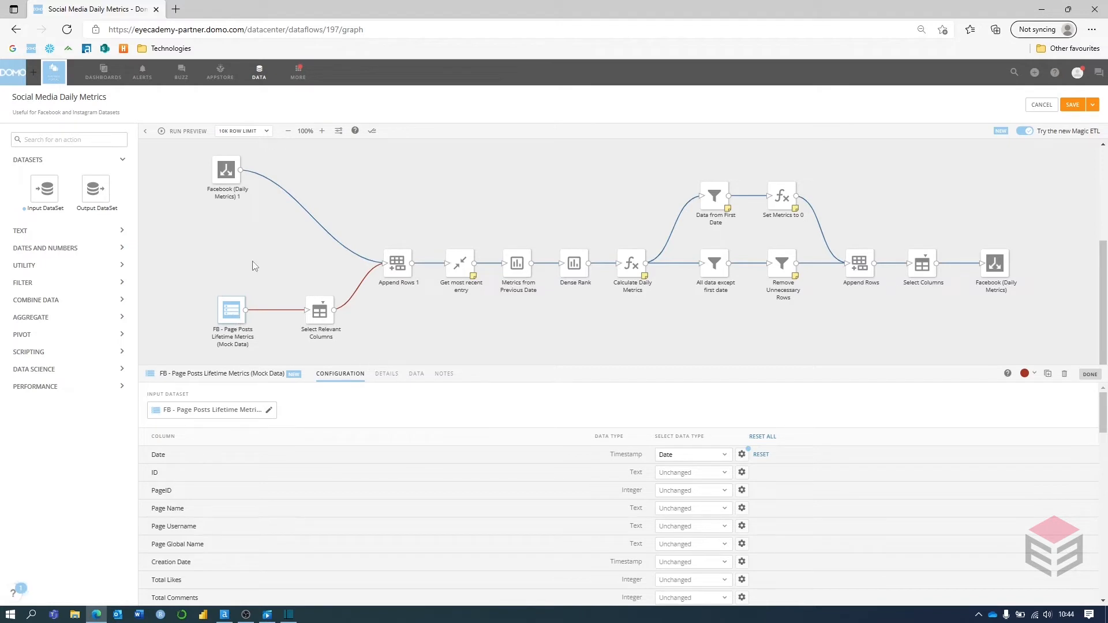
{"action": "left_click_drag", "start_coordinate": [412, 367], "coordinate": [412, 369]}
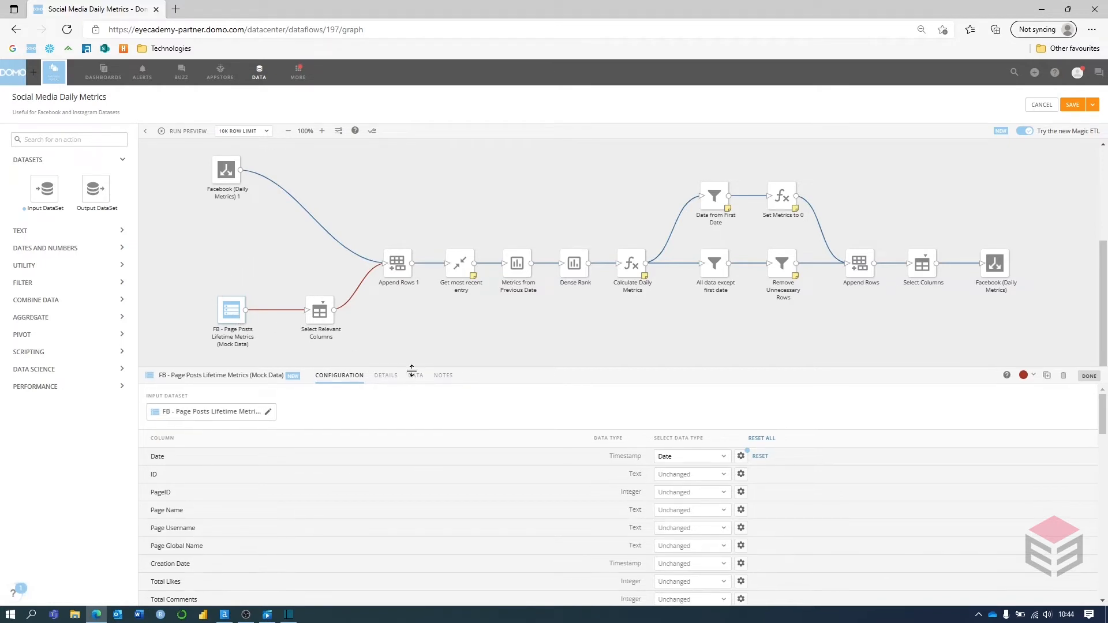
{"action": "left_click", "coordinate": [414, 377]}
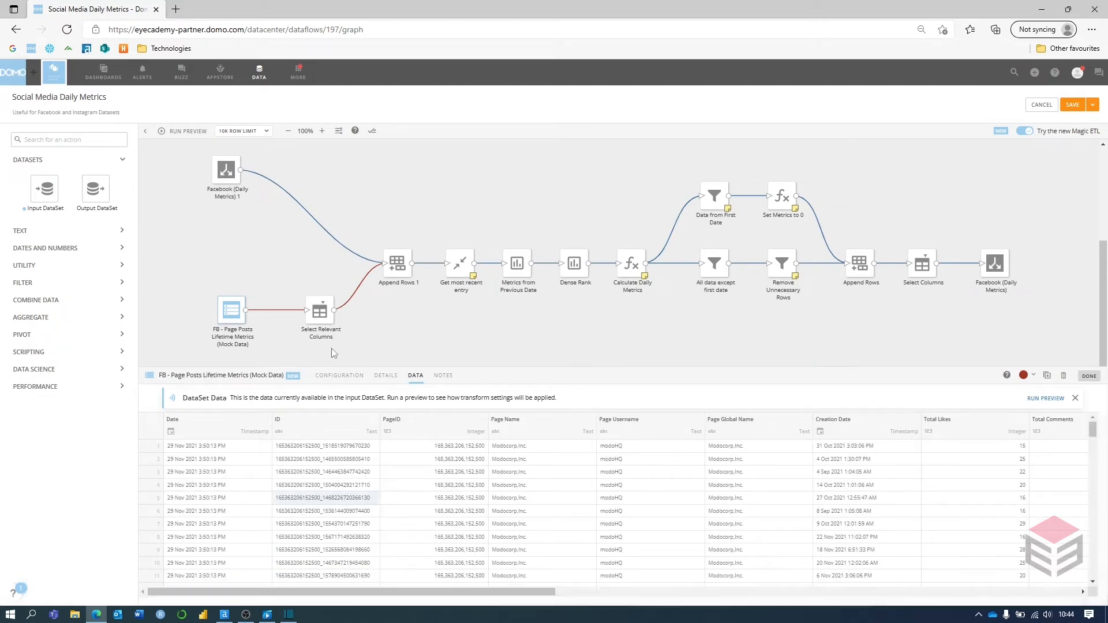
{"action": "left_click_drag", "start_coordinate": [334, 369], "coordinate": [377, 144]}
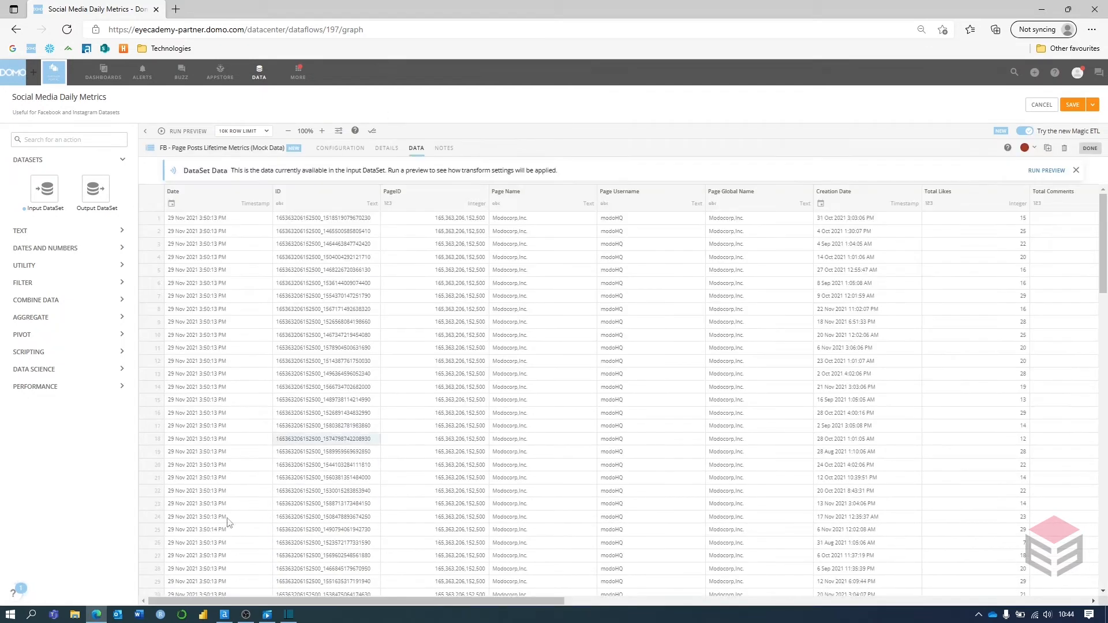
{"action": "left_click_drag", "start_coordinate": [213, 600], "coordinate": [835, 592]}
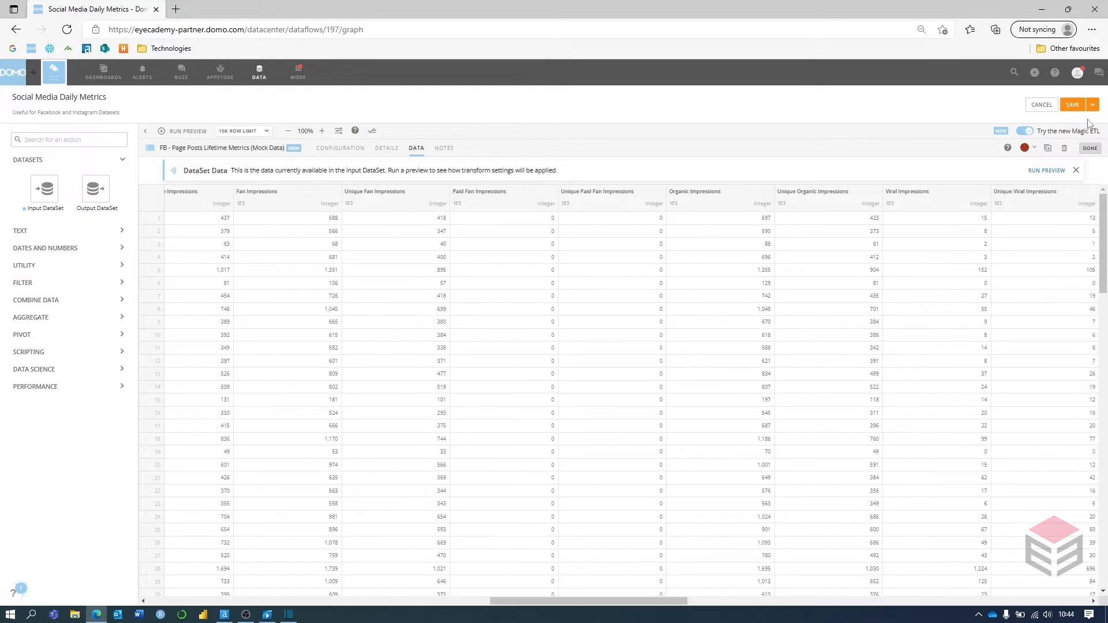
{"action": "left_click", "coordinate": [1091, 151]}
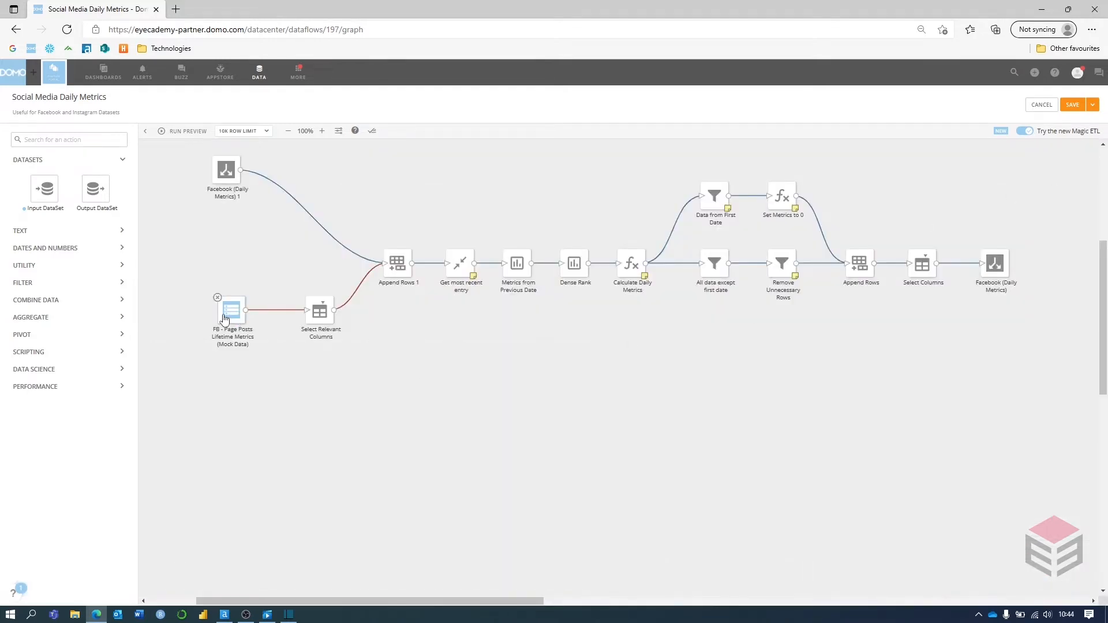
Review the column data types configured for the FB - Page Posts Lifetime Metrics (Mock Data) input, especially the Date column
{"action": "left_click", "coordinate": [223, 317]}
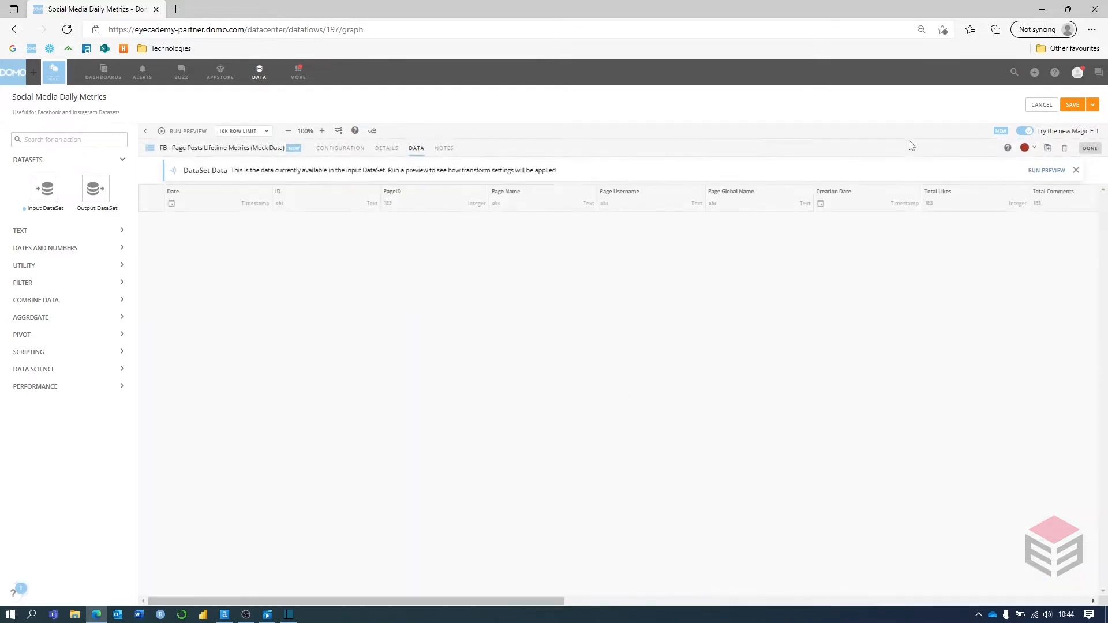
{"action": "left_click_drag", "start_coordinate": [711, 141], "coordinate": [643, 424]}
{"action": "mouse_move", "coordinate": [231, 321]}
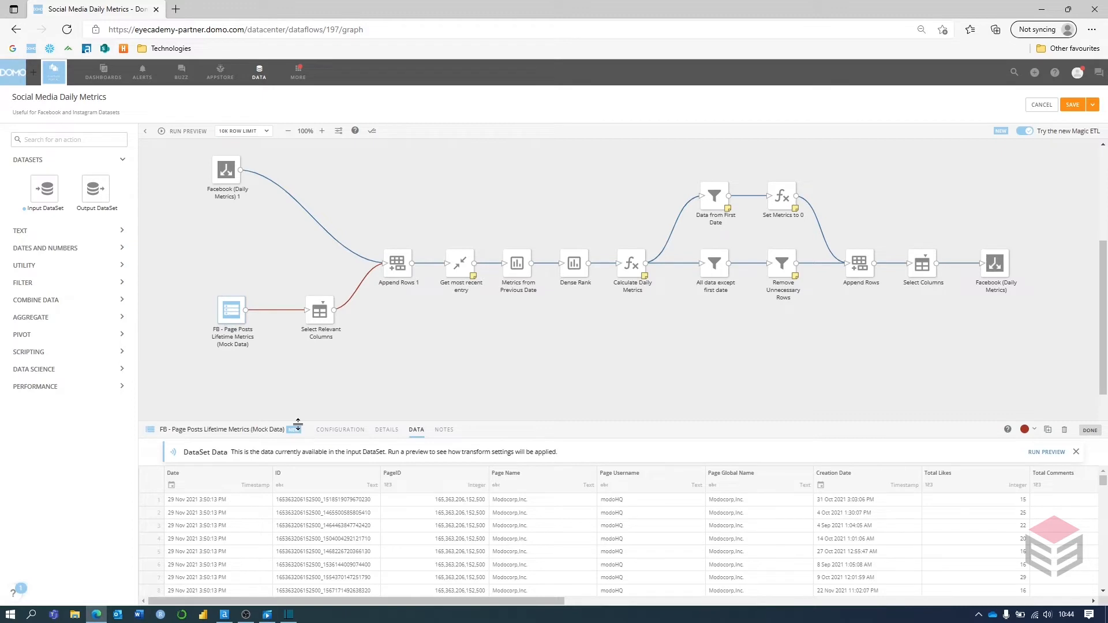
{"action": "left_click_drag", "start_coordinate": [298, 422], "coordinate": [298, 454]}
{"action": "left_click", "coordinate": [233, 318]}
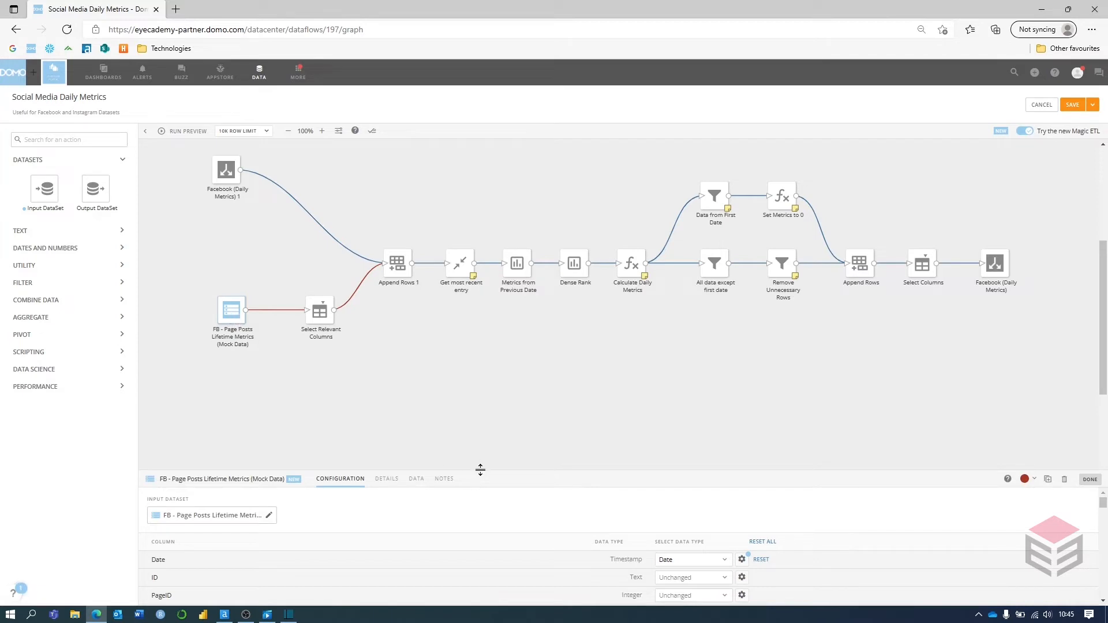
{"action": "left_click_drag", "start_coordinate": [481, 470], "coordinate": [508, 350]}
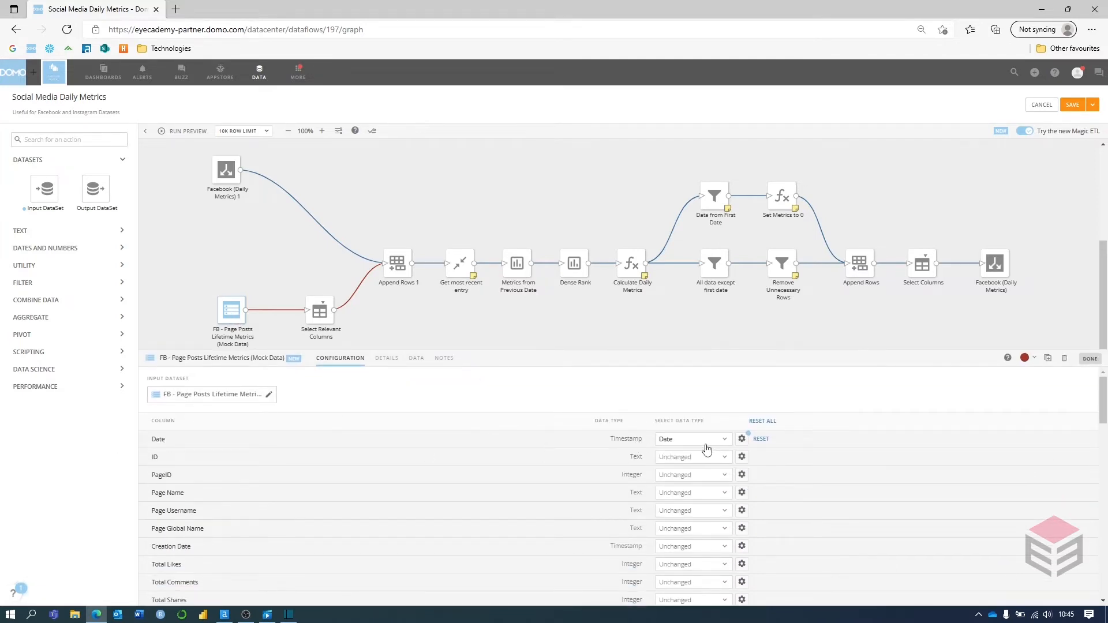
{"action": "left_click_drag", "start_coordinate": [643, 349], "coordinate": [643, 429]}
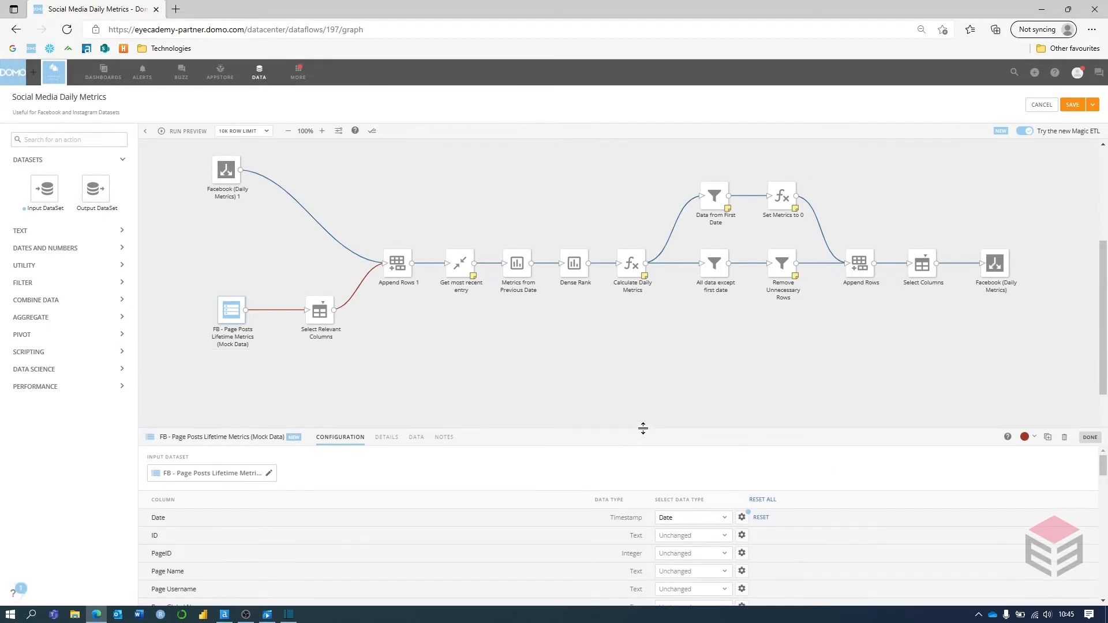
Review the kept columns, their new names and the other available columns in the Select Relevant Columns tile, and close its configuration
{"action": "left_click", "coordinate": [321, 312]}
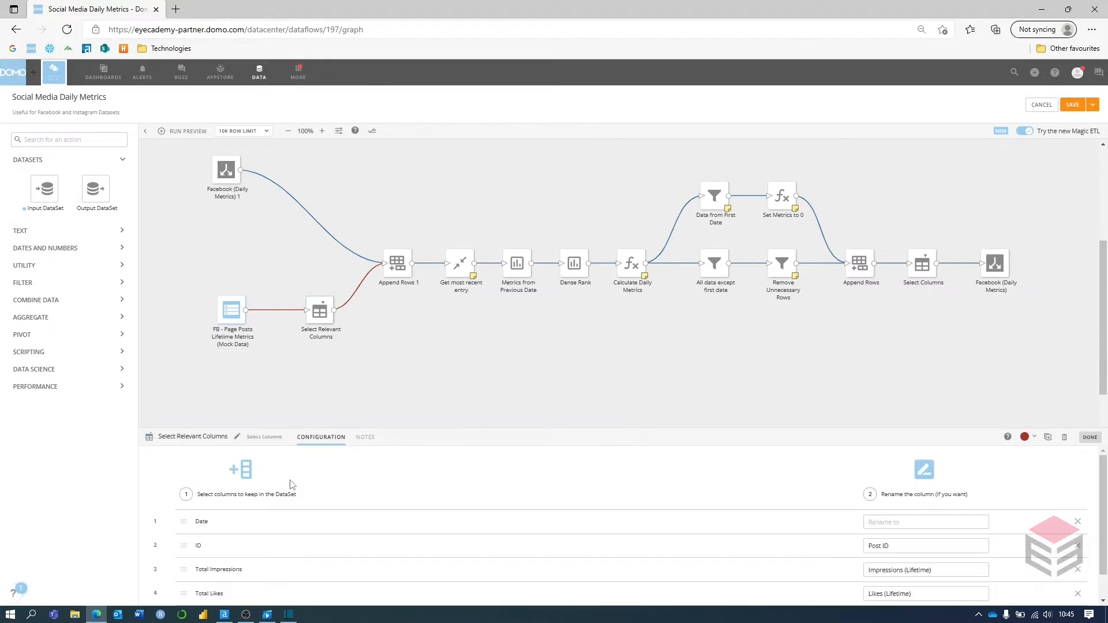
{"action": "left_click_drag", "start_coordinate": [340, 430], "coordinate": [354, 350]}
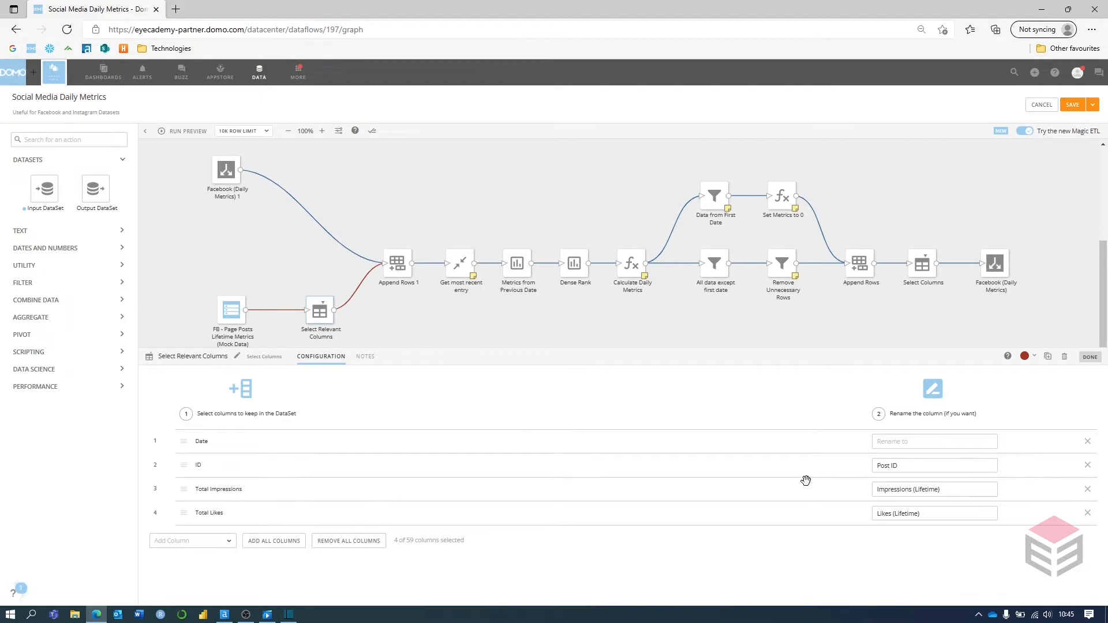
{"action": "left_click_drag", "start_coordinate": [949, 490], "coordinate": [879, 491]}
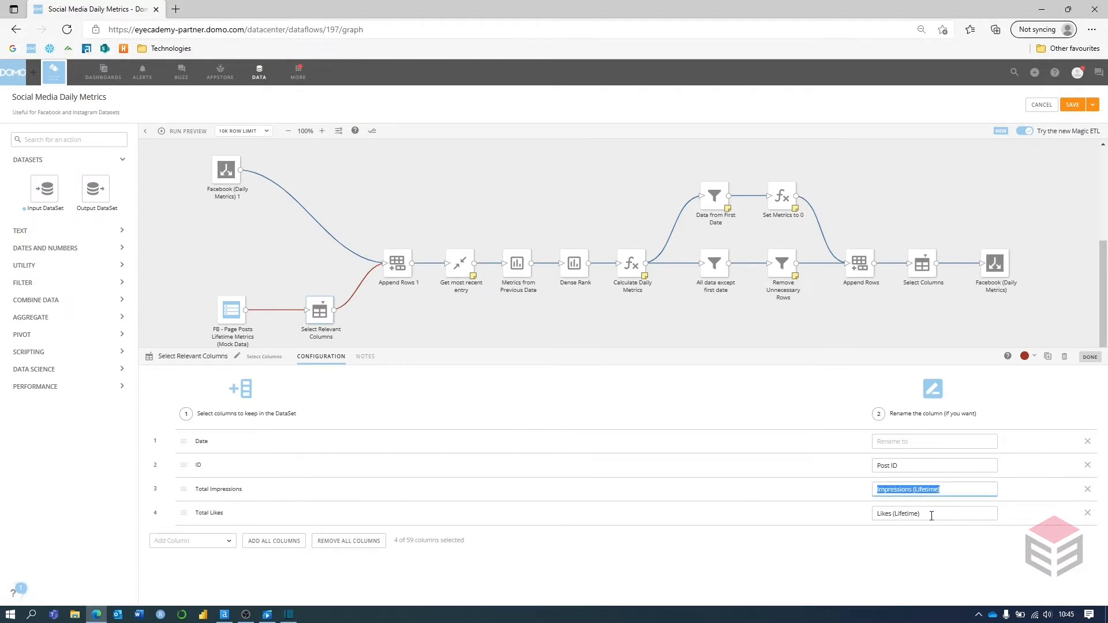
{"action": "left_click_drag", "start_coordinate": [931, 515], "coordinate": [851, 517]}
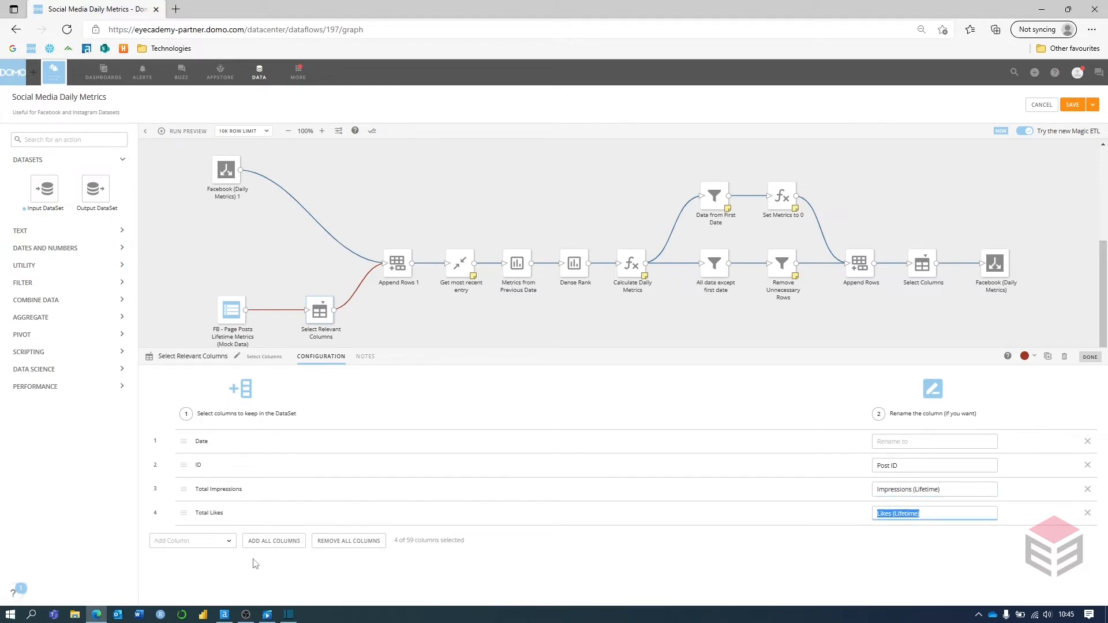
{"action": "left_click", "coordinate": [221, 543]}
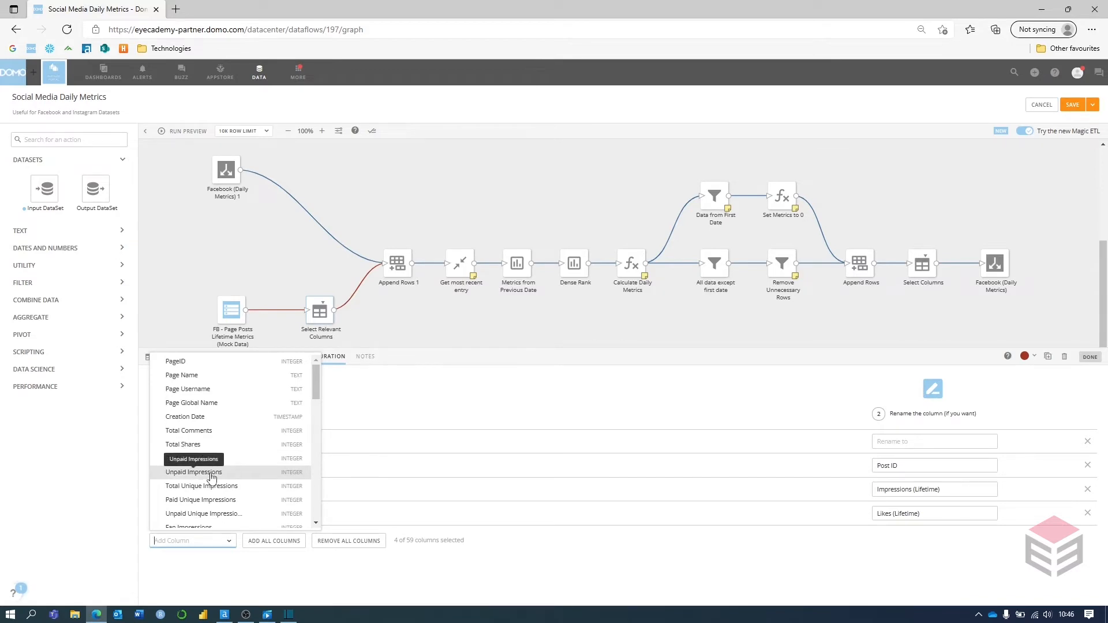
{"action": "left_click", "coordinate": [243, 563]}
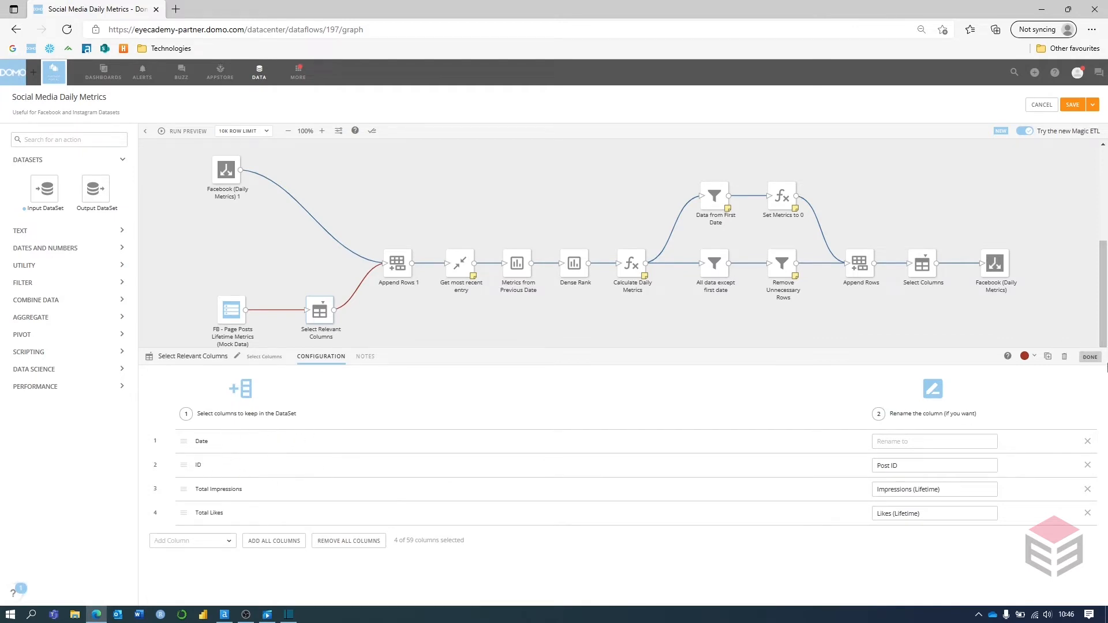
{"action": "left_click", "coordinate": [1089, 357]}
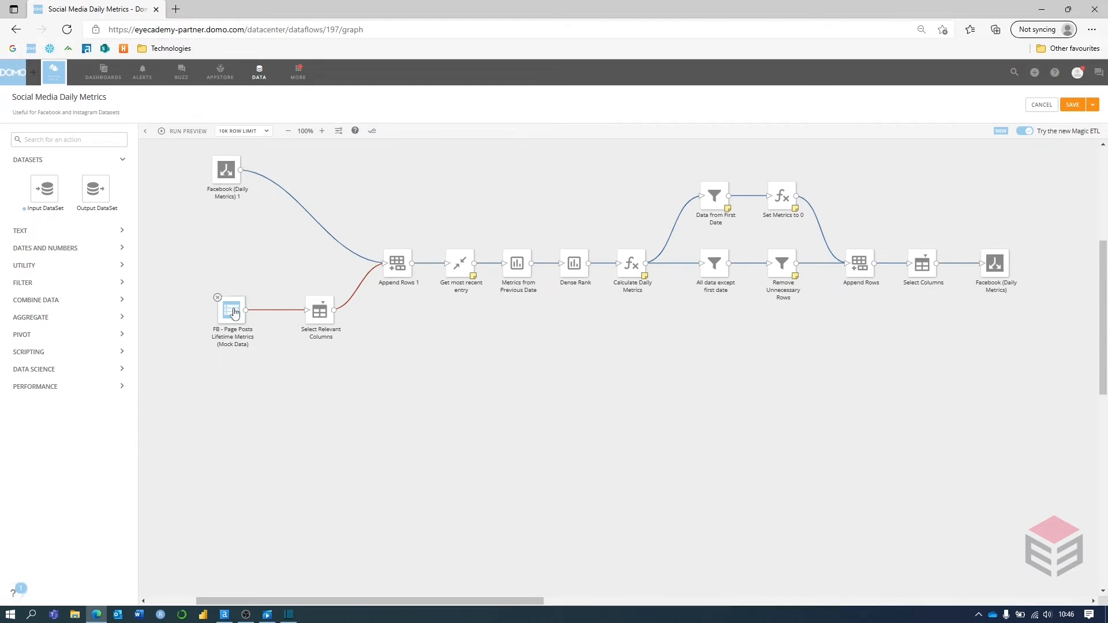
Inspect how Append Rows 1 combines its sources, checking the Select Relevant Columns tile and both input datasets
{"action": "mouse_move", "coordinate": [234, 312]}
{"action": "left_mouse_down"}
{"action": "mouse_move", "coordinate": [227, 319]}
{"action": "mouse_move", "coordinate": [235, 312]}
{"action": "left_mouse_up"}
{"action": "left_click", "coordinate": [325, 322]}
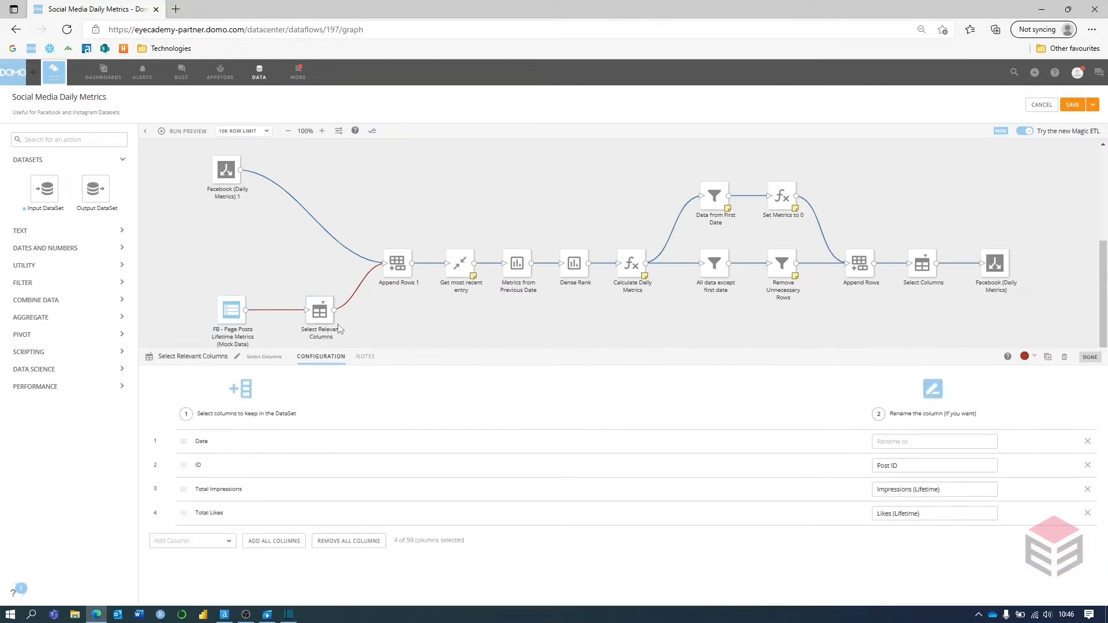
{"action": "left_click", "coordinate": [400, 273]}
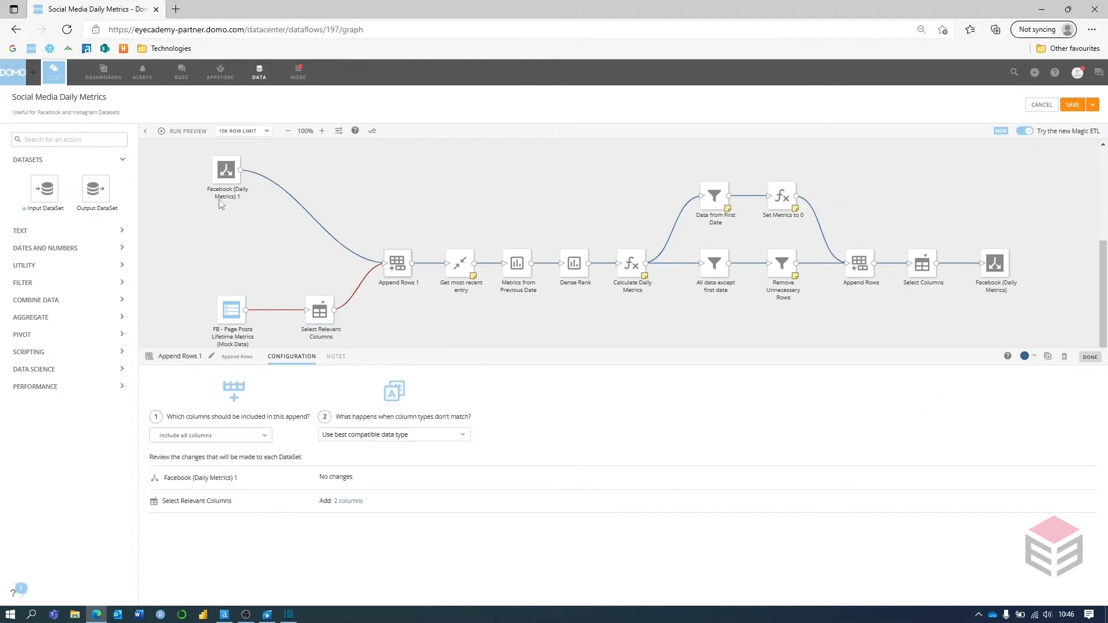
{"action": "left_click", "coordinate": [226, 173]}
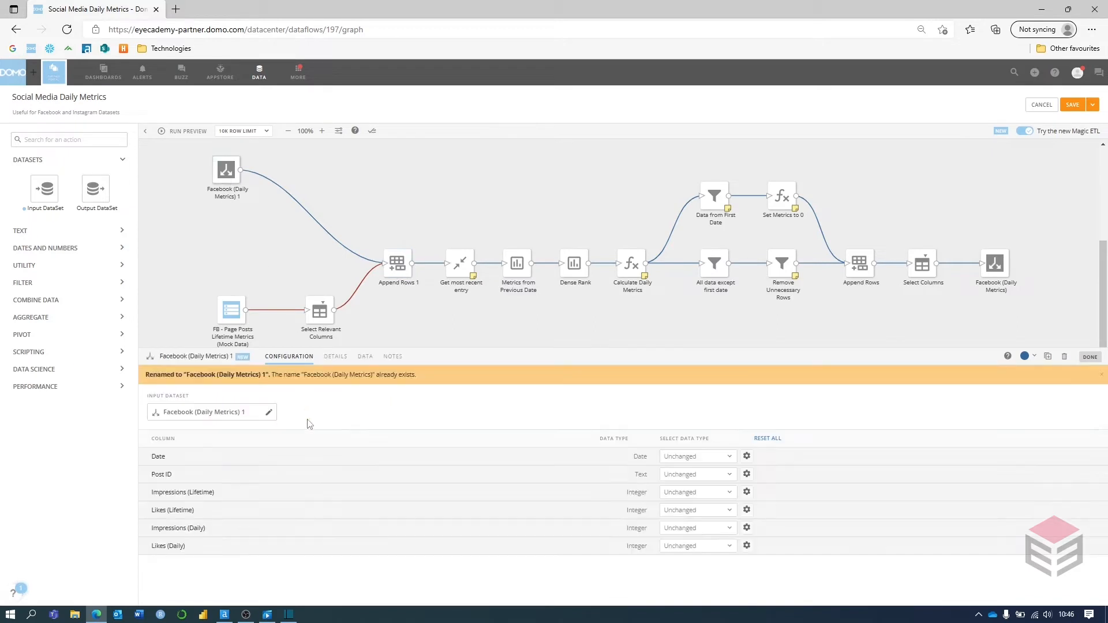
{"action": "left_click", "coordinate": [365, 357]}
{"action": "left_click", "coordinate": [232, 318]}
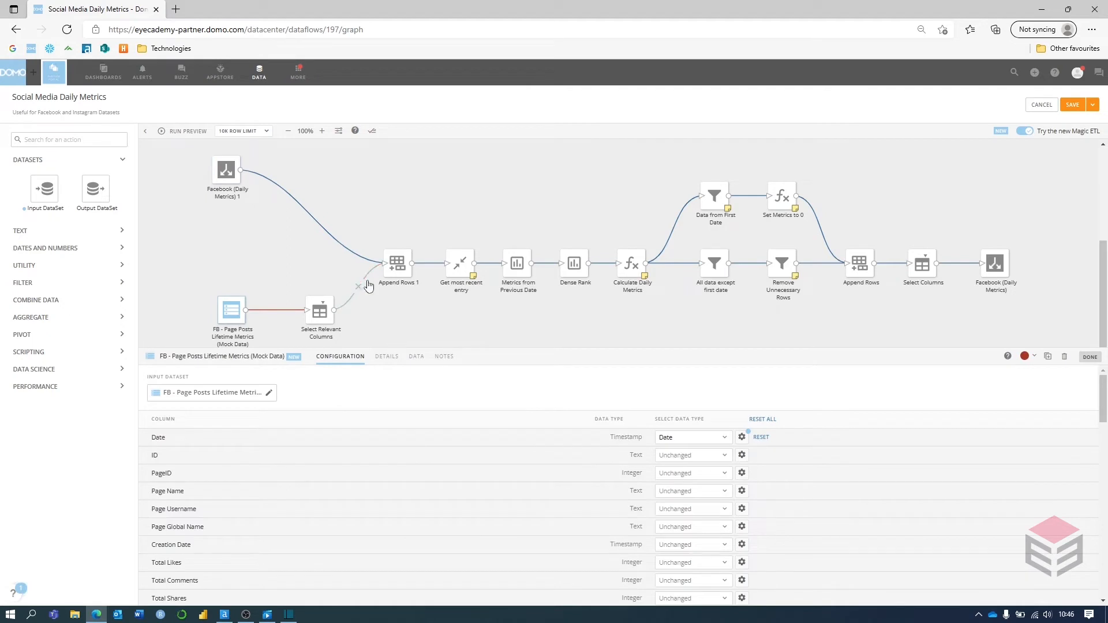
Review the grouping columns and aggregations configured in the Get most recent entry tile
{"action": "left_click", "coordinate": [457, 277]}
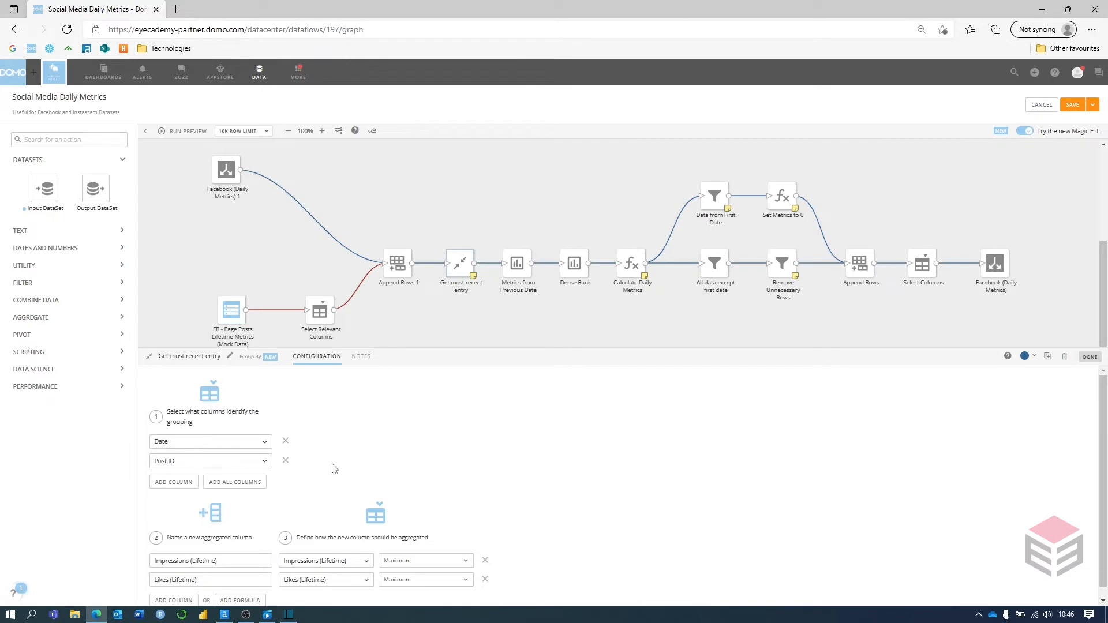
{"action": "scroll", "coordinate": [512, 480], "scroll_direction": "down", "scroll_amount": 1}
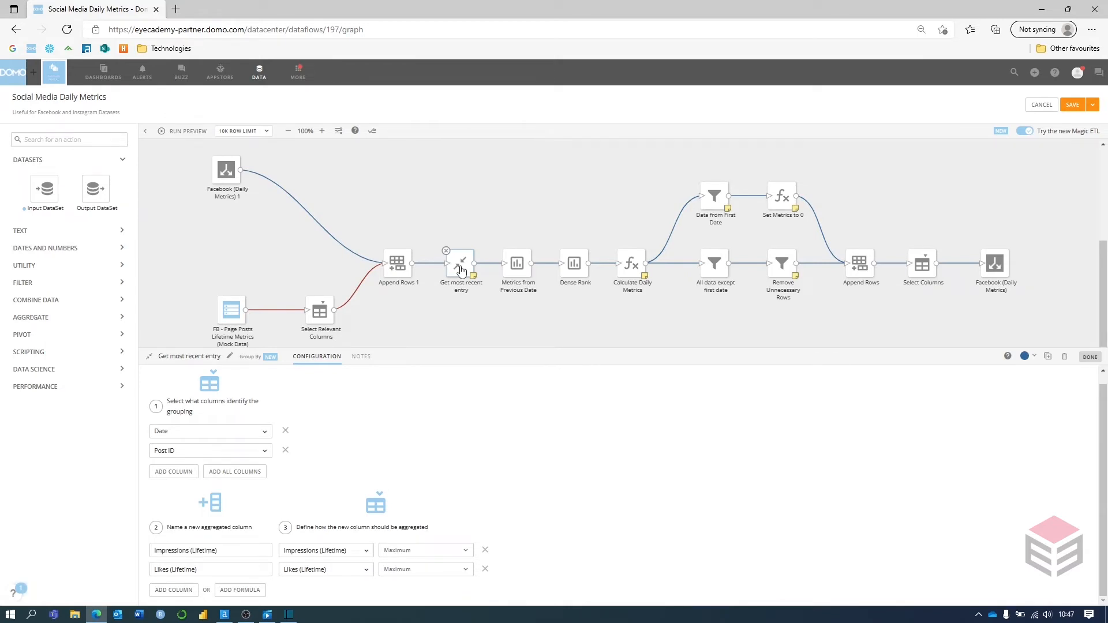
Review the functions, sort order and partition columns configured in the Metrics from Previous Date and Dense Rank tiles
{"action": "left_click", "coordinate": [517, 265]}
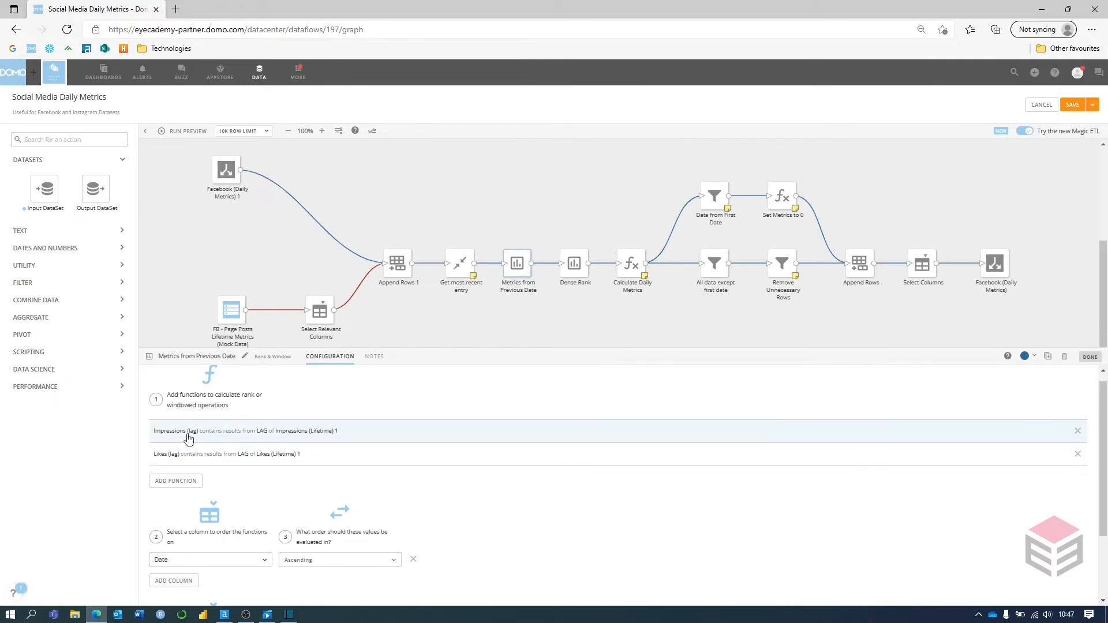
{"action": "scroll", "coordinate": [216, 545], "scroll_direction": "down", "scroll_amount": 2}
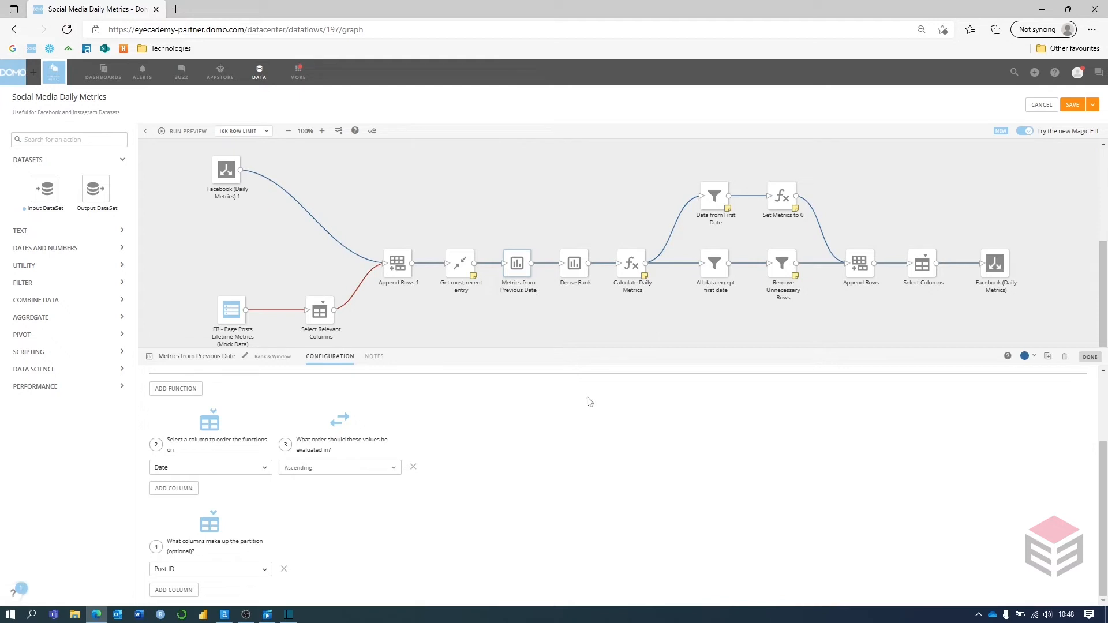
{"action": "left_click", "coordinate": [574, 264]}
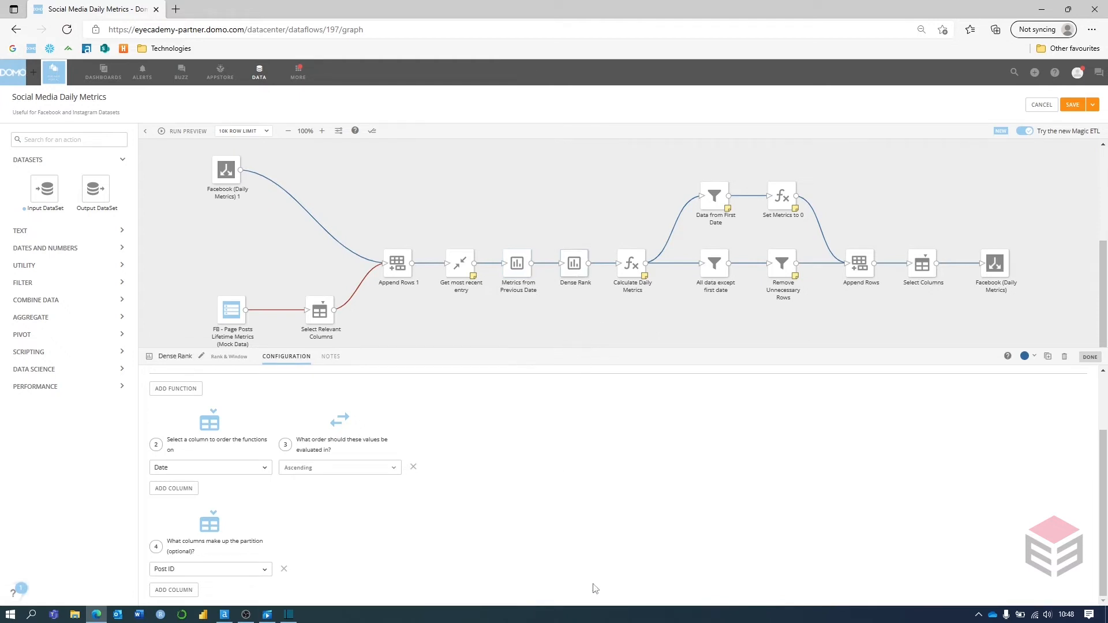
{"action": "scroll", "coordinate": [597, 577], "scroll_direction": "up", "scroll_amount": 2}
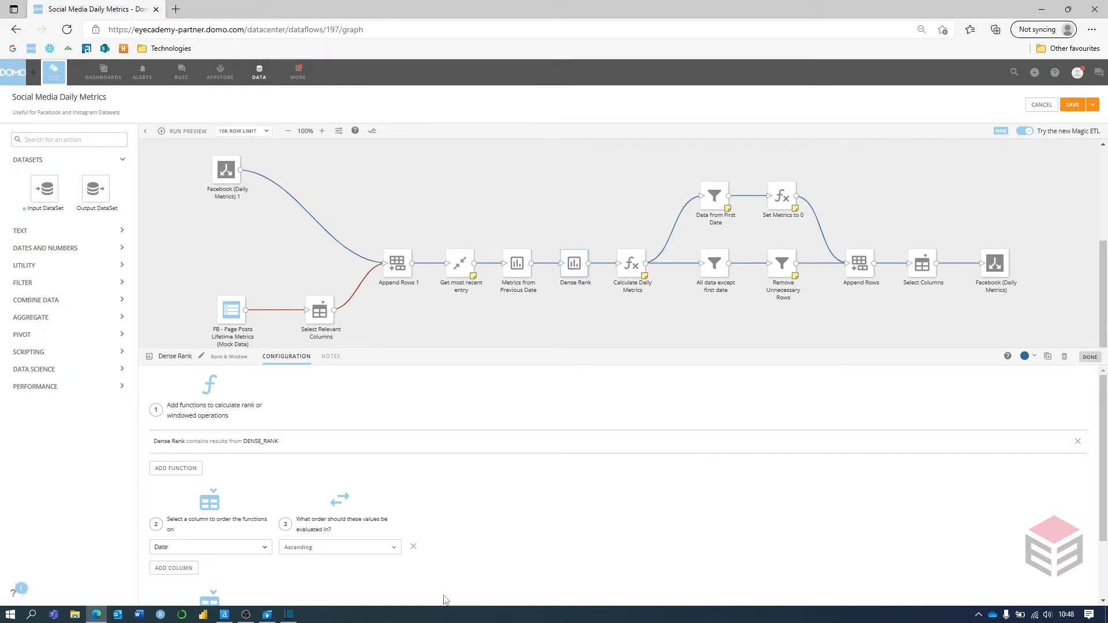
{"action": "scroll", "coordinate": [533, 531], "scroll_direction": "down", "scroll_amount": 1}
{"action": "scroll", "coordinate": [533, 531], "scroll_direction": "down", "scroll_amount": 2}
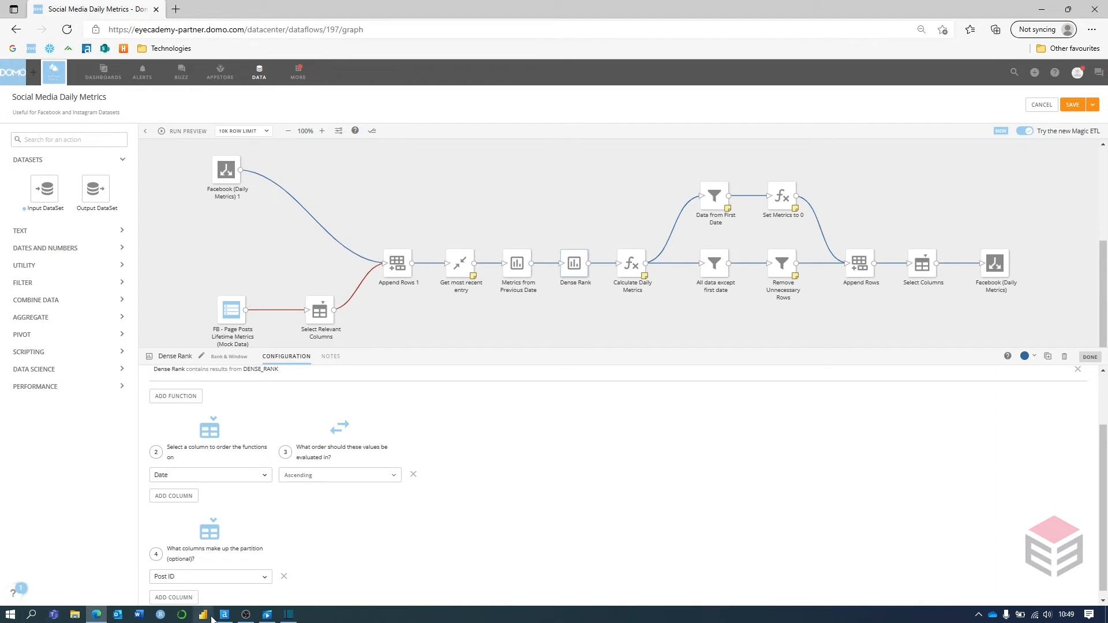
Examine the Impressions (Daily) and Likes (Daily) formulas in the Calculate Daily Metrics tile, highlighting the impressions formula
{"action": "left_click", "coordinate": [632, 274]}
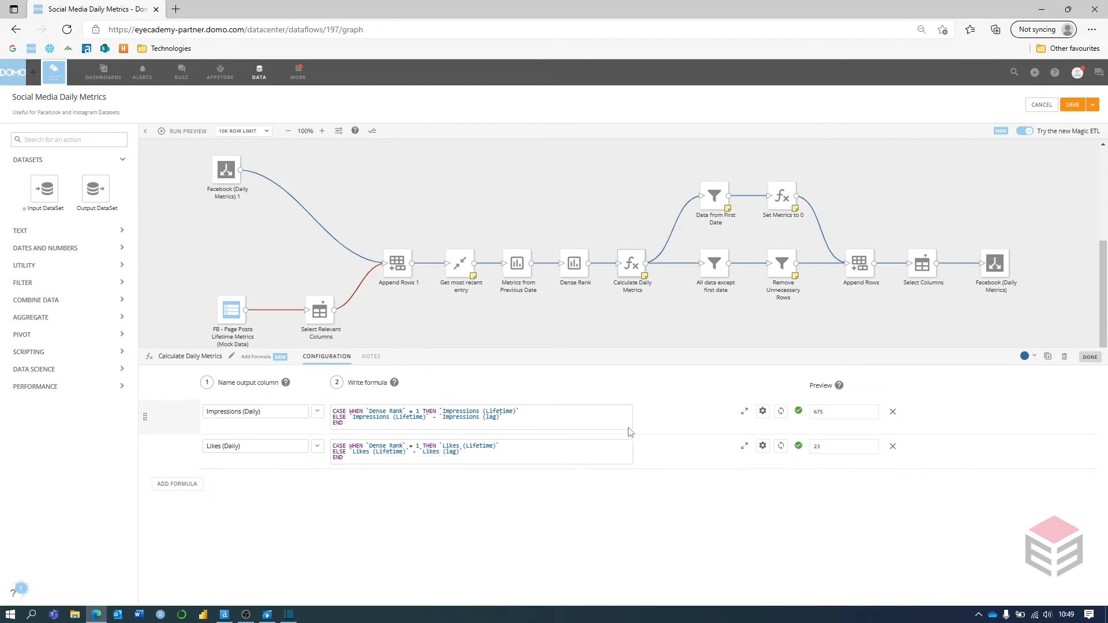
{"action": "left_click_drag", "start_coordinate": [476, 427], "coordinate": [335, 411]}
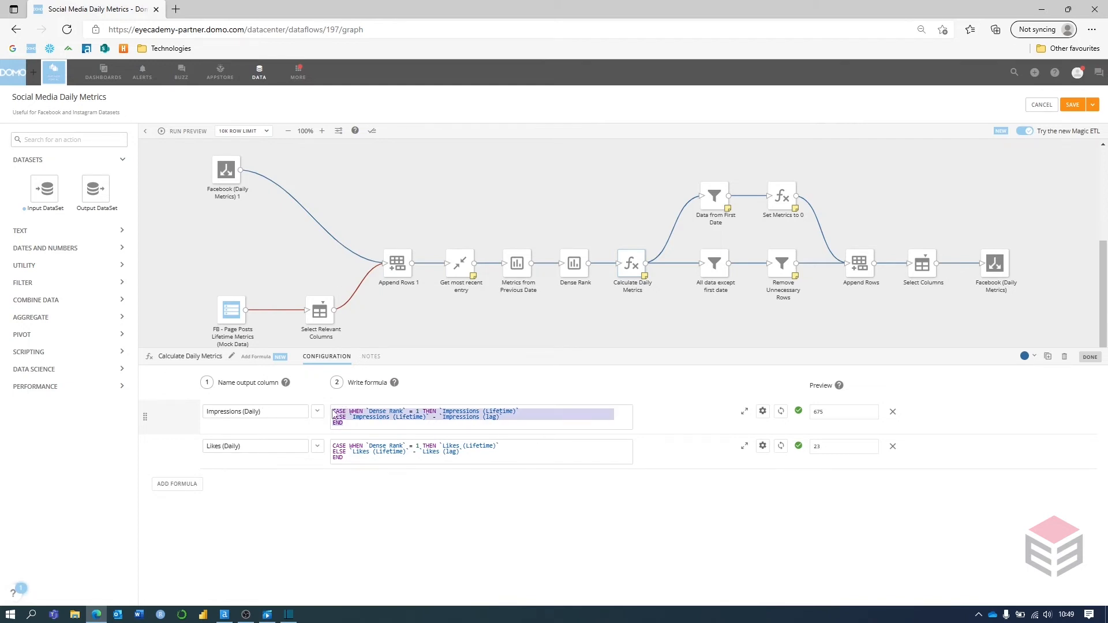
{"action": "left_click", "coordinate": [357, 425]}
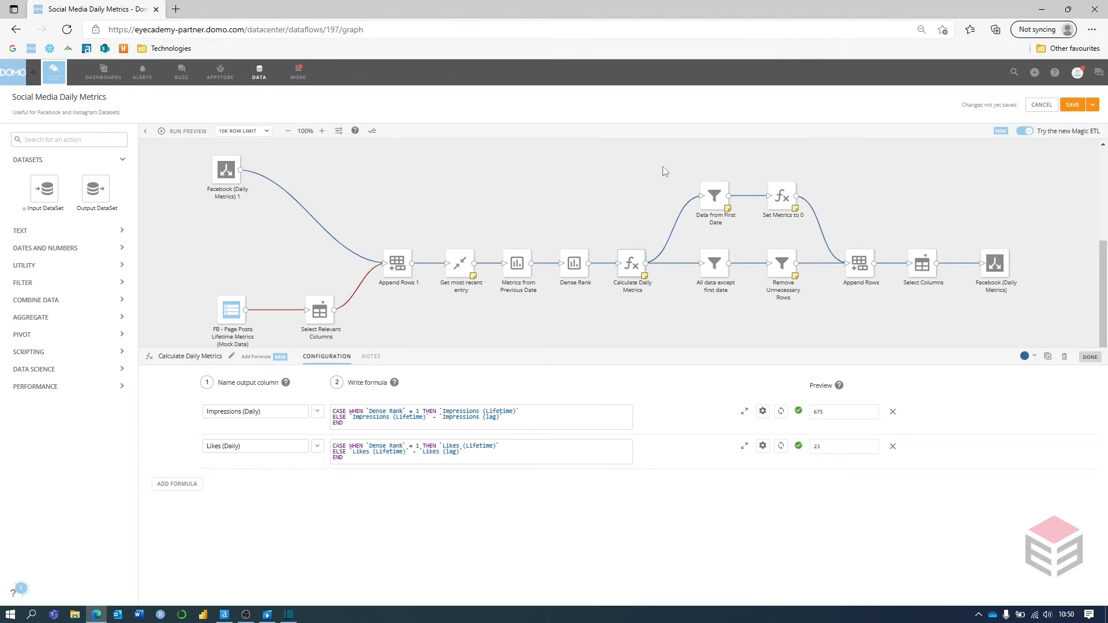
Compare the date filter rules of the Data from First Date and All data except first date tiles
{"action": "left_click_drag", "start_coordinate": [674, 159], "coordinate": [840, 322]}
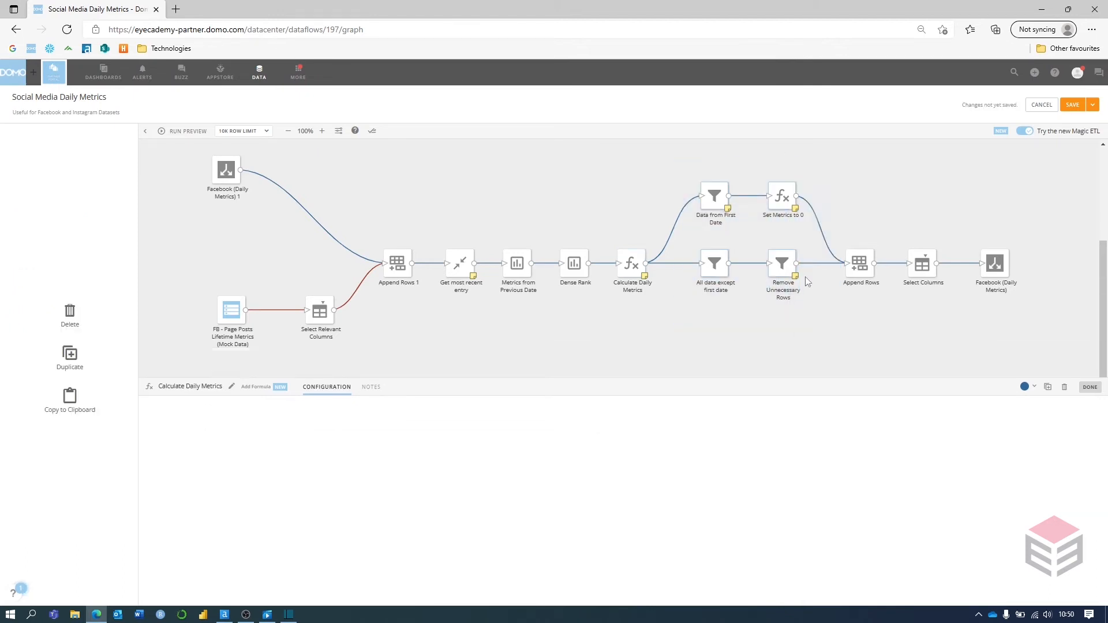
{"action": "left_click", "coordinate": [716, 200]}
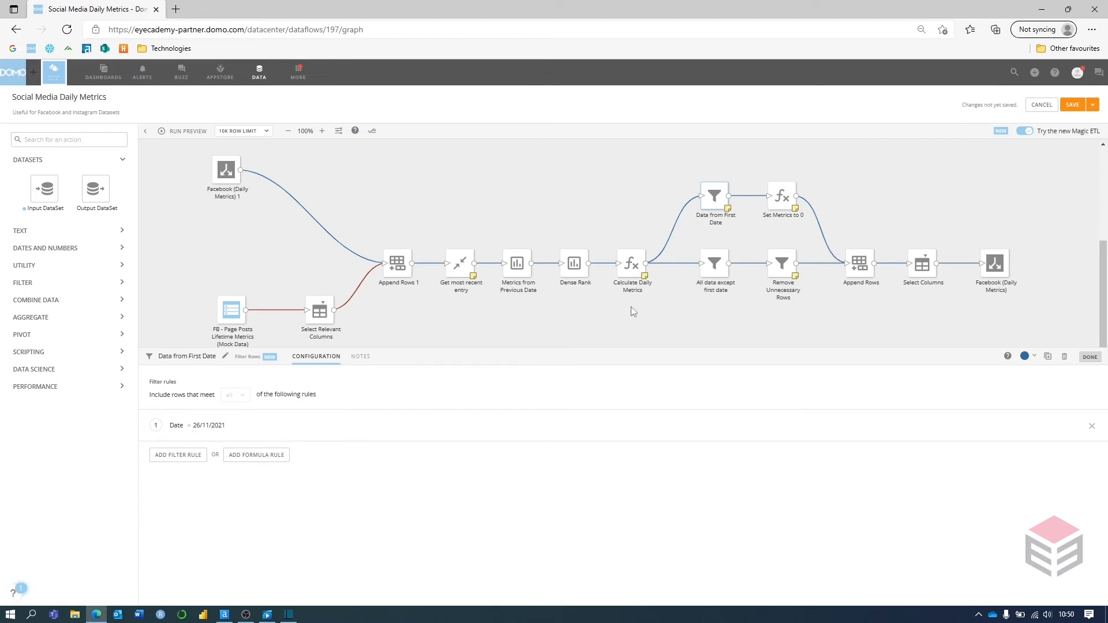
{"action": "left_click", "coordinate": [716, 265]}
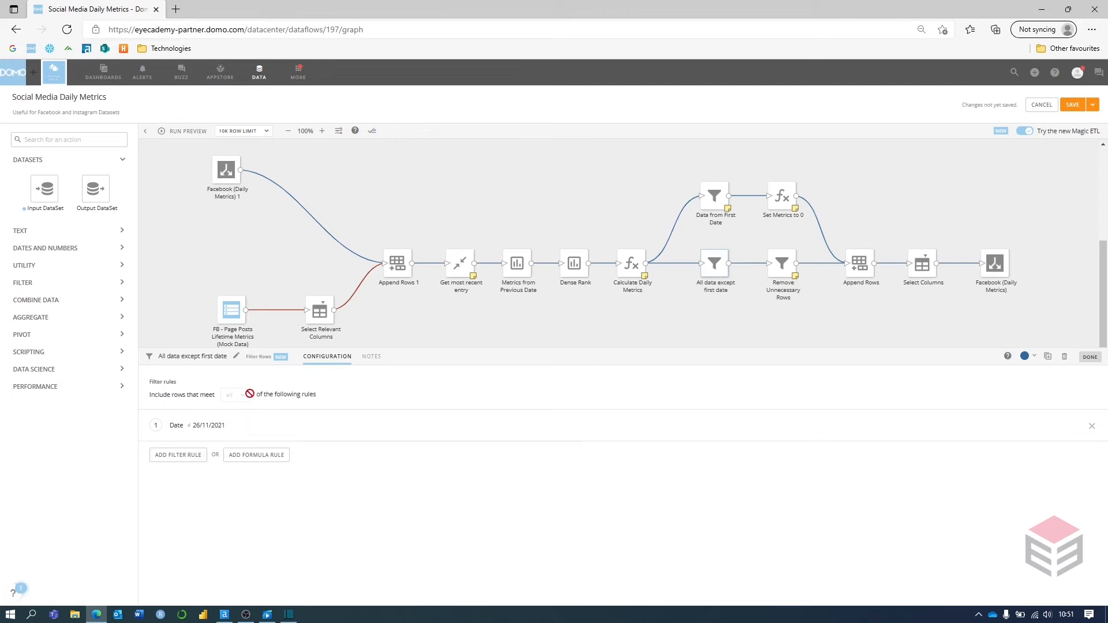
{"action": "left_click", "coordinate": [714, 197]}
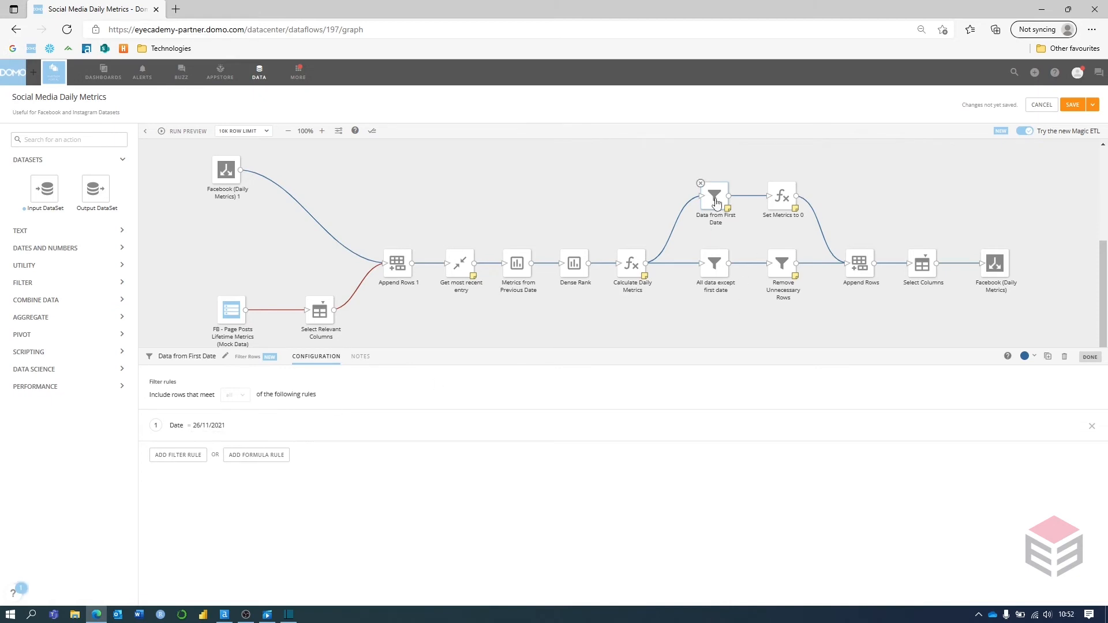
Review the Set Metrics to 0 formulas and the Remove Unnecessary Rows filter rules across the two parallel branches
{"action": "left_click", "coordinate": [782, 197]}
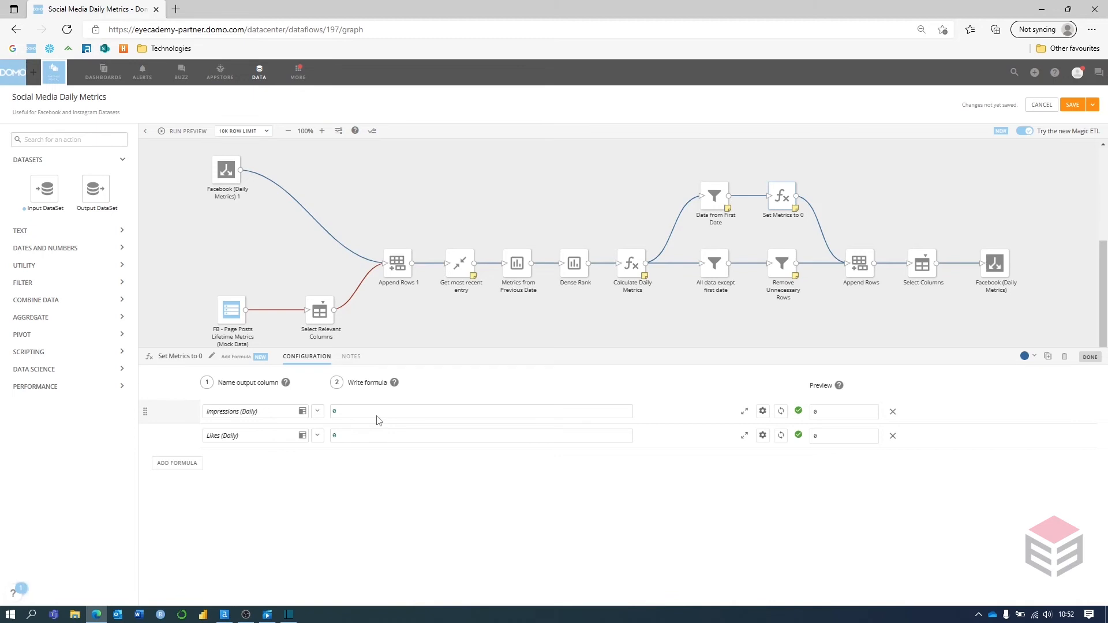
{"action": "left_click", "coordinate": [722, 264]}
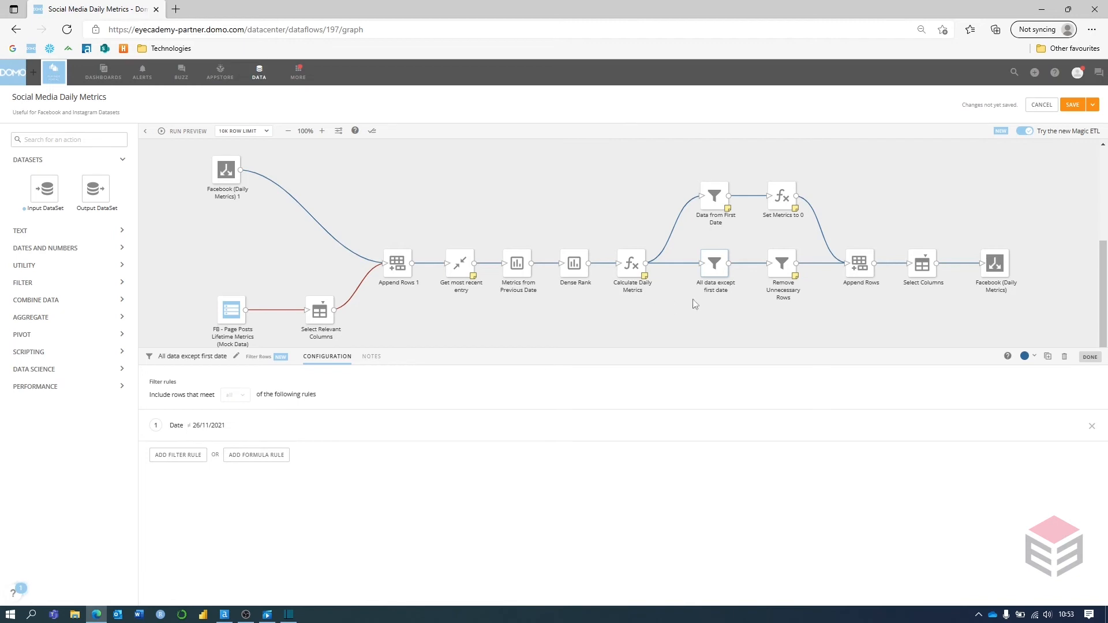
{"action": "left_click", "coordinate": [782, 263]}
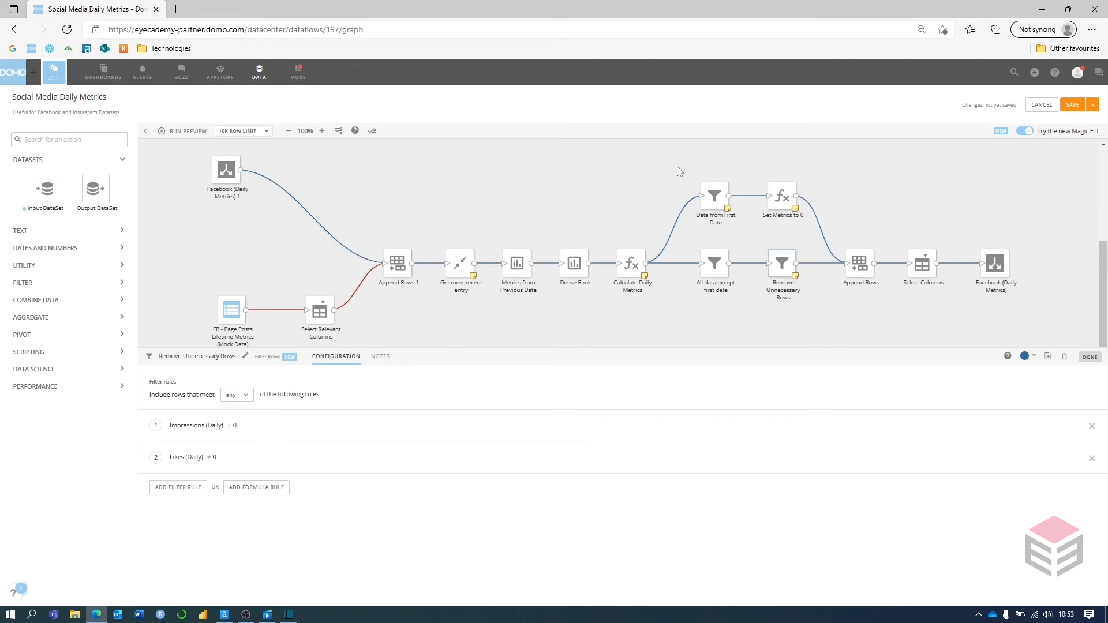
{"action": "left_click_drag", "start_coordinate": [674, 157], "coordinate": [823, 224]}
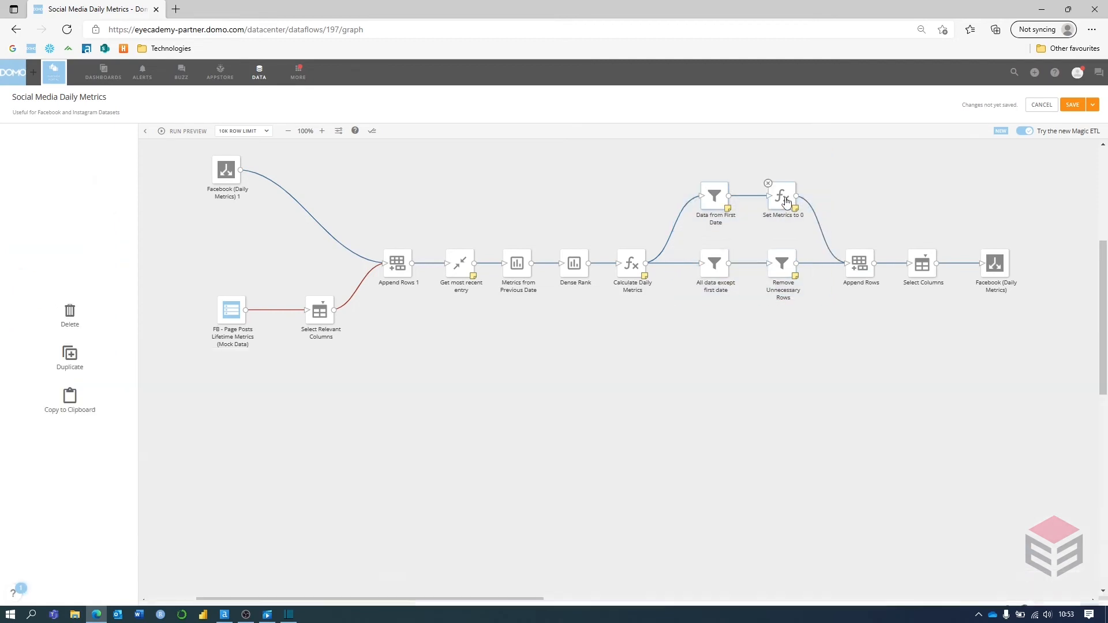
{"action": "left_click", "coordinate": [783, 199]}
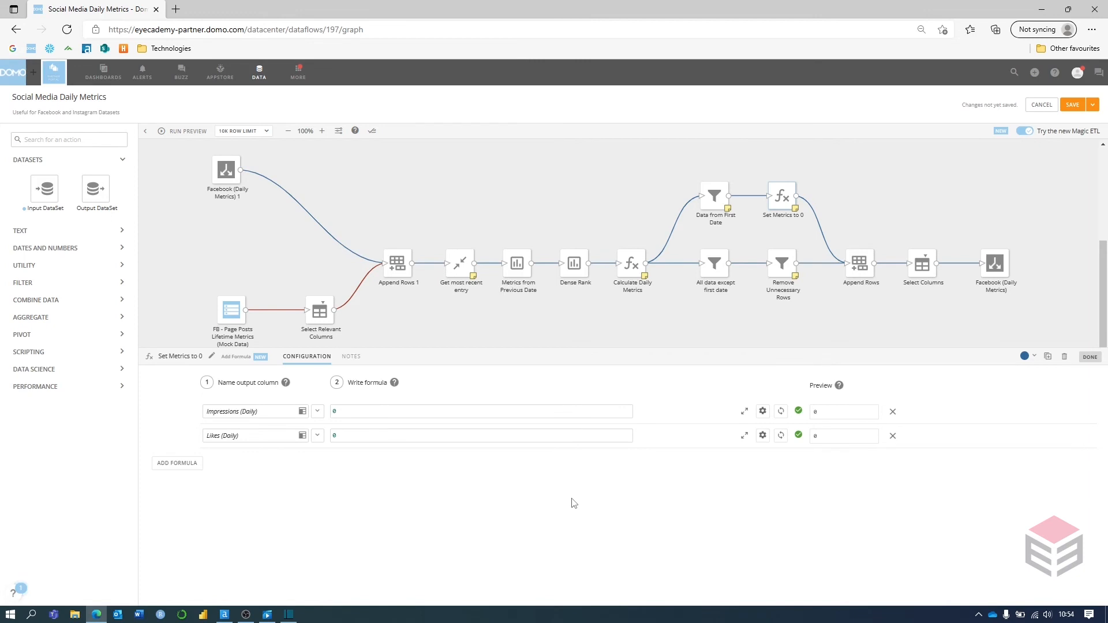
Review the Append Rows settings and the kept columns in Select Columns, and select the Facebook (Daily Metrics) output tile
{"action": "left_click", "coordinate": [854, 260]}
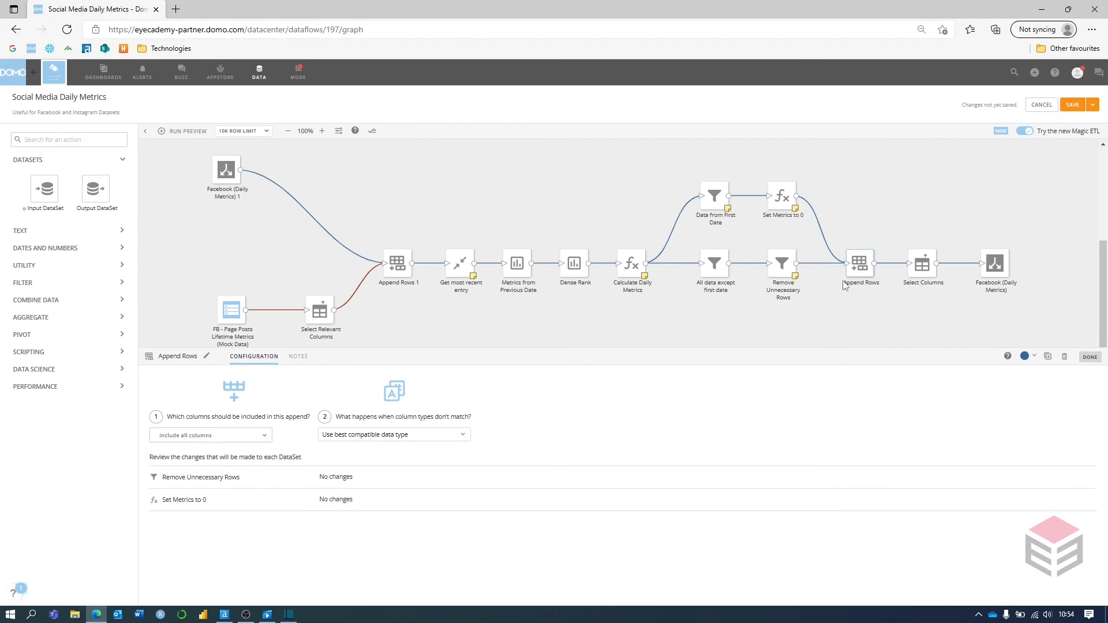
{"action": "left_click", "coordinate": [921, 270]}
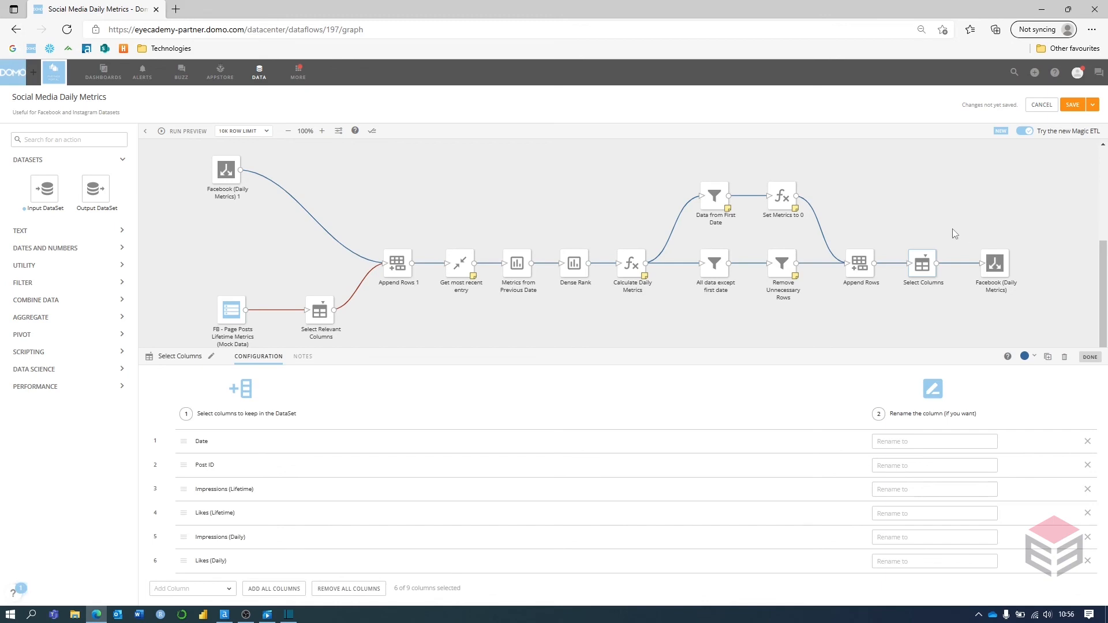
{"action": "left_click_drag", "start_coordinate": [952, 228], "coordinate": [1033, 307]}
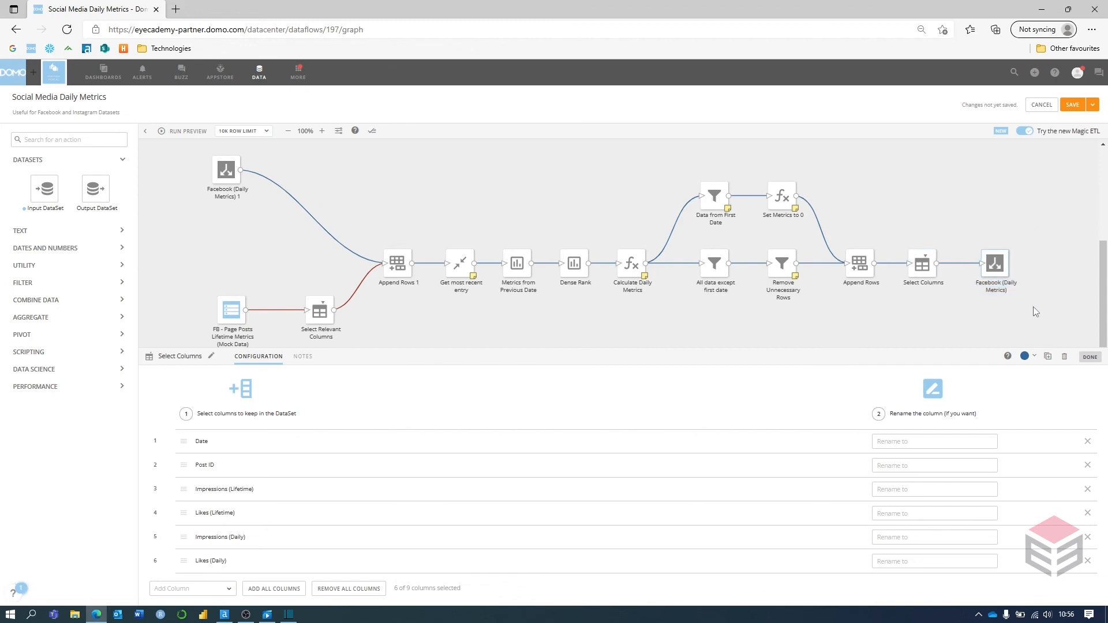
Revisit the configuration of the FB - Page Posts Lifetime Metrics (Mock Data) input and close it
{"action": "left_click", "coordinate": [230, 312]}
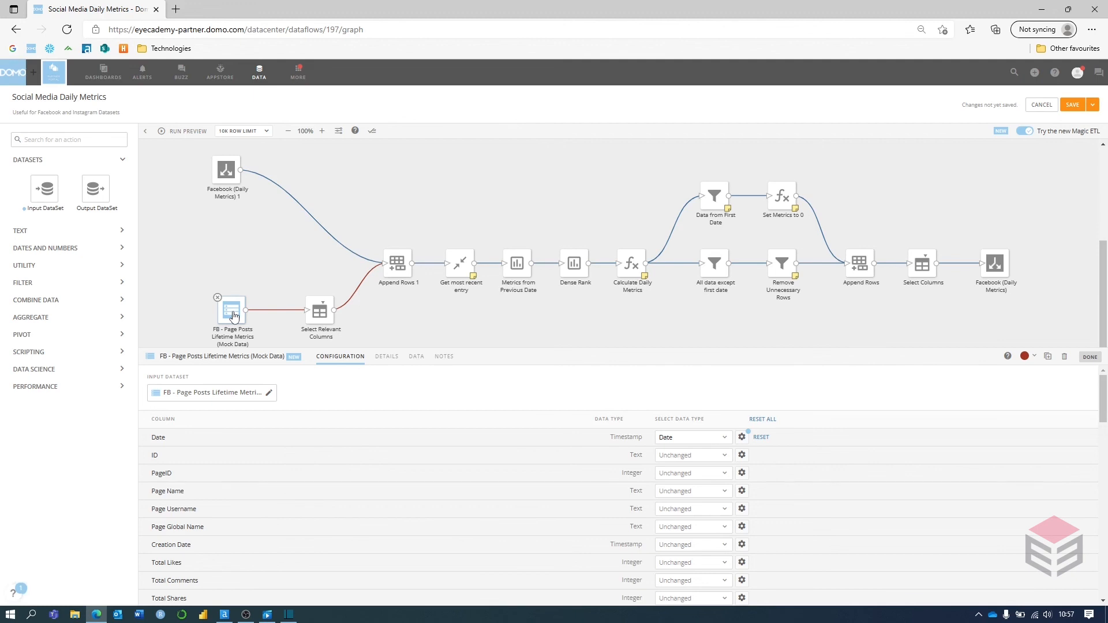
{"action": "left_click", "coordinate": [1058, 313]}
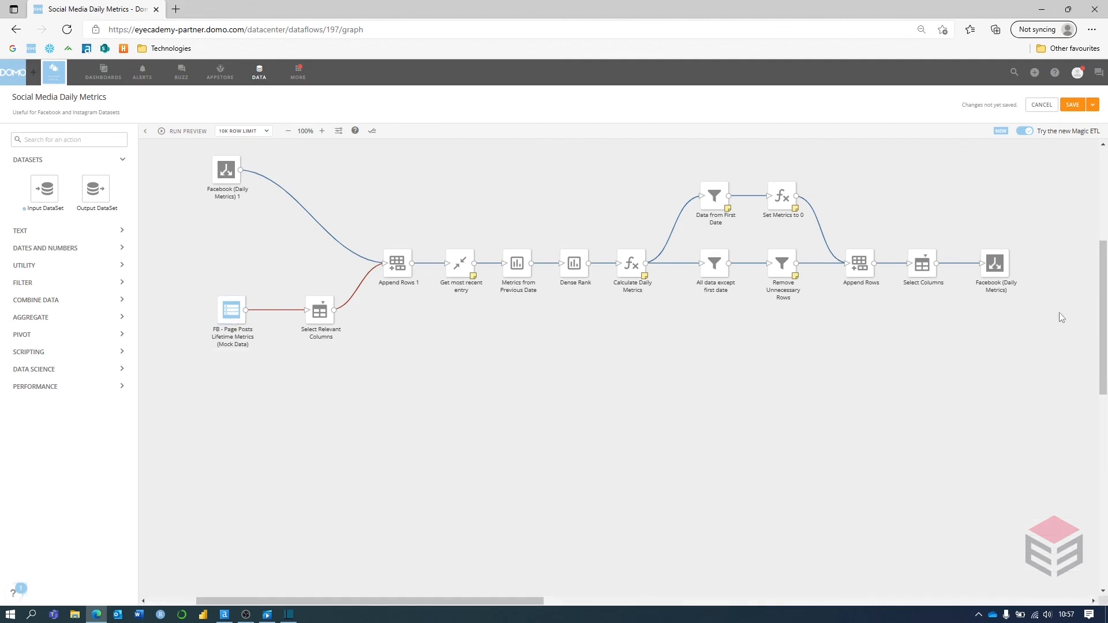